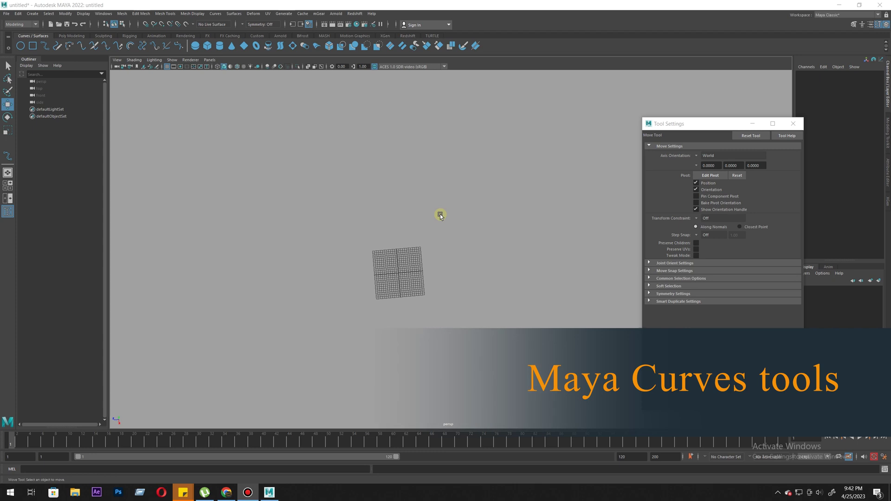
Detach the Curves menu as a floating window and place it in the viewport beside the Outliner.
{"action": "left_click", "coordinate": [211, 14]}
{"action": "left_click", "coordinate": [241, 19]}
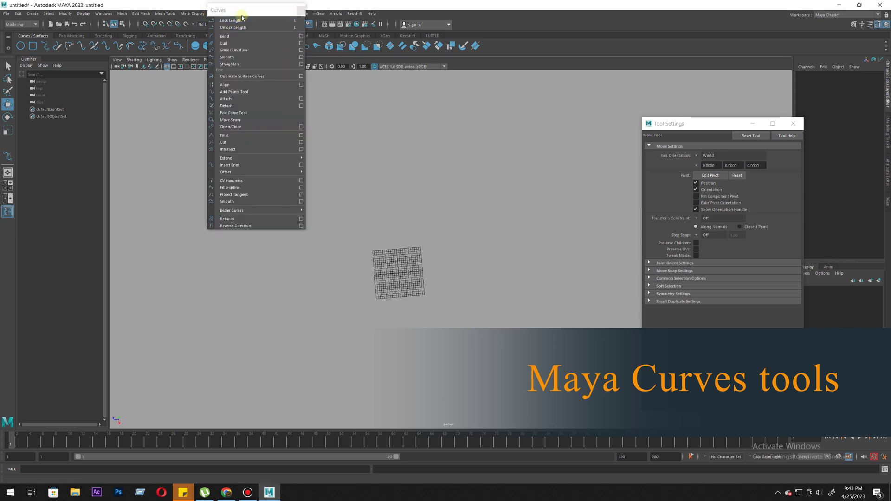
{"action": "left_click_drag", "start_coordinate": [241, 18], "coordinate": [254, 106]}
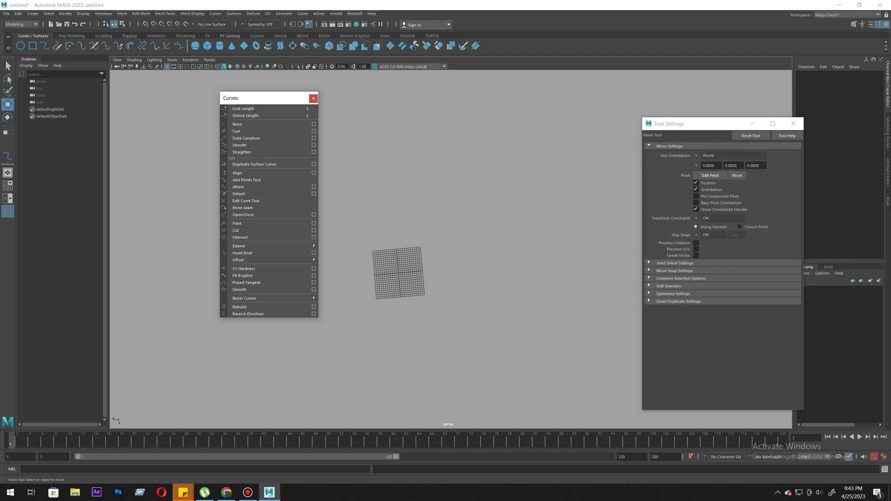
{"action": "left_click_drag", "start_coordinate": [252, 102], "coordinate": [187, 107]}
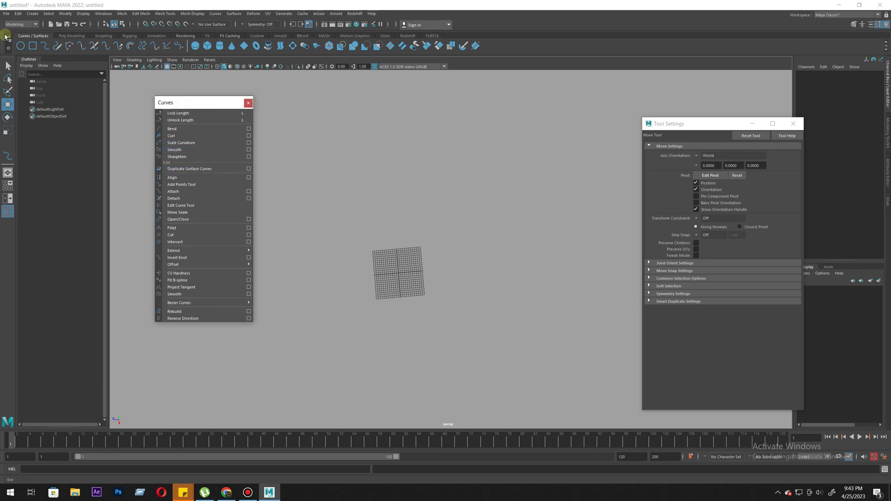
Activate the EP Curve Tool and reset its settings to the defaults.
{"action": "left_click", "coordinate": [57, 45]}
{"action": "middle_click_drag", "start_coordinate": [496, 254], "coordinate": [518, 223], "text": "alt"}
{"action": "right_click_drag", "start_coordinate": [426, 207], "coordinate": [468, 293], "text": "alt"}
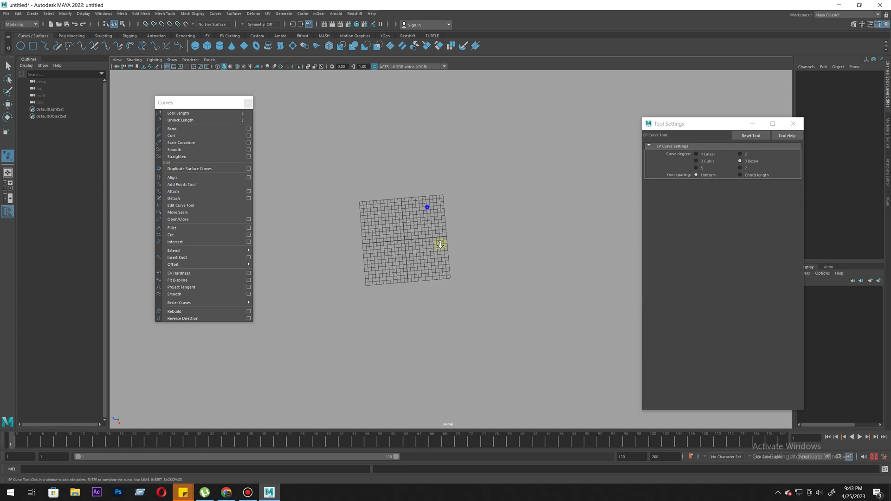
{"action": "right_click_drag", "start_coordinate": [381, 223], "coordinate": [406, 251], "text": "alt"}
{"action": "middle_click_drag", "start_coordinate": [434, 252], "coordinate": [487, 294], "text": "alt"}
{"action": "left_click", "coordinate": [476, 221]}
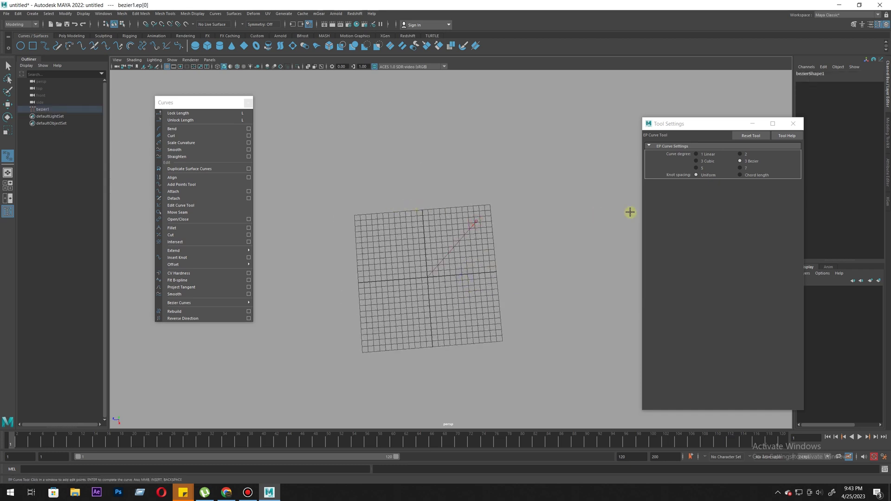
{"action": "key", "text": "ctrl+z"}
{"action": "left_click", "coordinate": [751, 136]}
Draw an EP curve through five points, running along the grid's upper edge and down past its side.
{"action": "left_click", "coordinate": [492, 206]}
{"action": "left_click", "coordinate": [361, 208]}
{"action": "left_click", "coordinate": [350, 277]}
{"action": "left_click", "coordinate": [329, 335]}
{"action": "left_click", "coordinate": [267, 398]}
{"action": "scroll", "coordinate": [299, 319], "scroll_direction": "down", "scroll_amount": 3}
{"action": "key", "text": "w"}
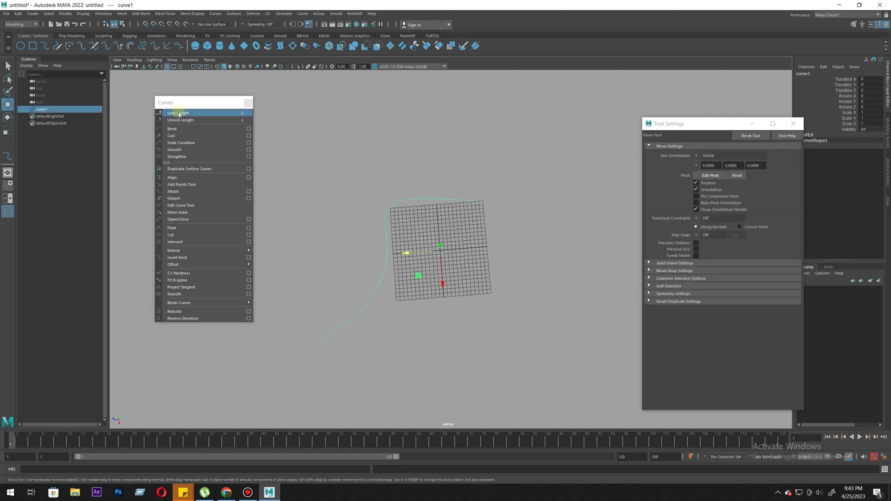
Lock the length of the curve and show its control vertices for editing.
{"action": "right_click_drag", "start_coordinate": [626, 320], "coordinate": [590, 319], "text": "alt"}
{"action": "right_click", "coordinate": [463, 202]}
{"action": "right_click_drag", "start_coordinate": [463, 202], "coordinate": [394, 201]}
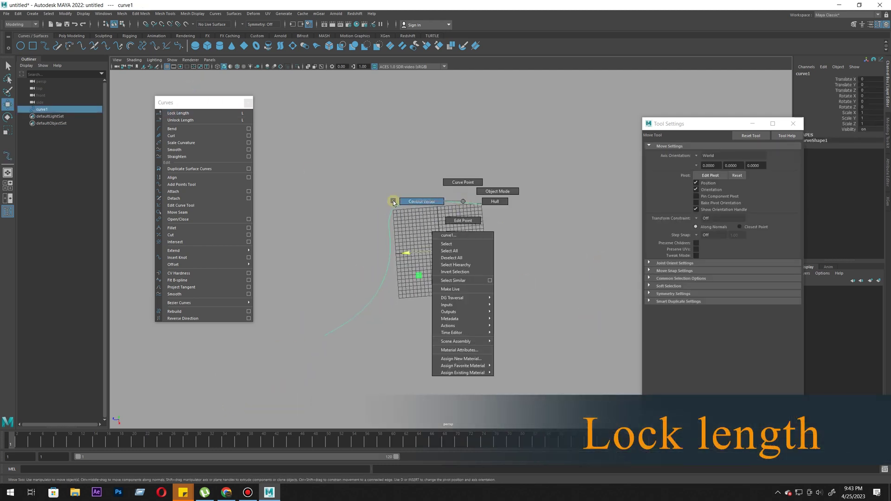
{"action": "left_click", "coordinate": [189, 114]}
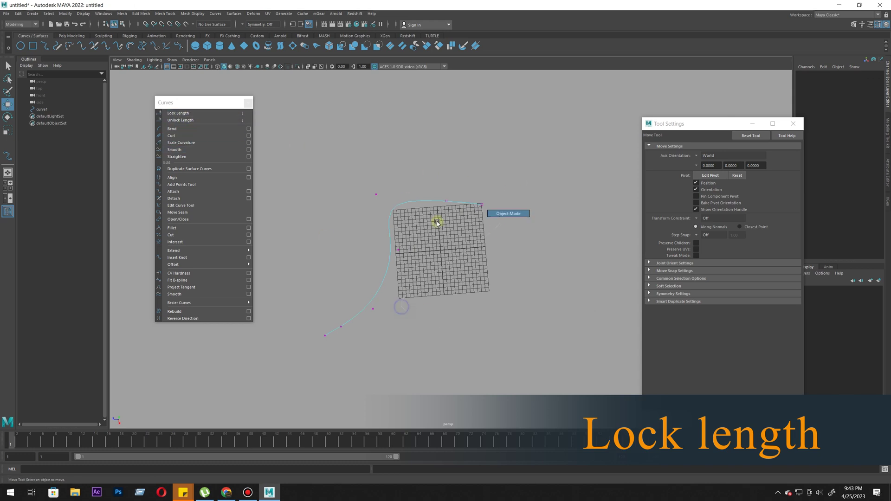
{"action": "left_click", "coordinate": [378, 249]}
{"action": "left_click", "coordinate": [188, 113]}
{"action": "left_click", "coordinate": [460, 192]}
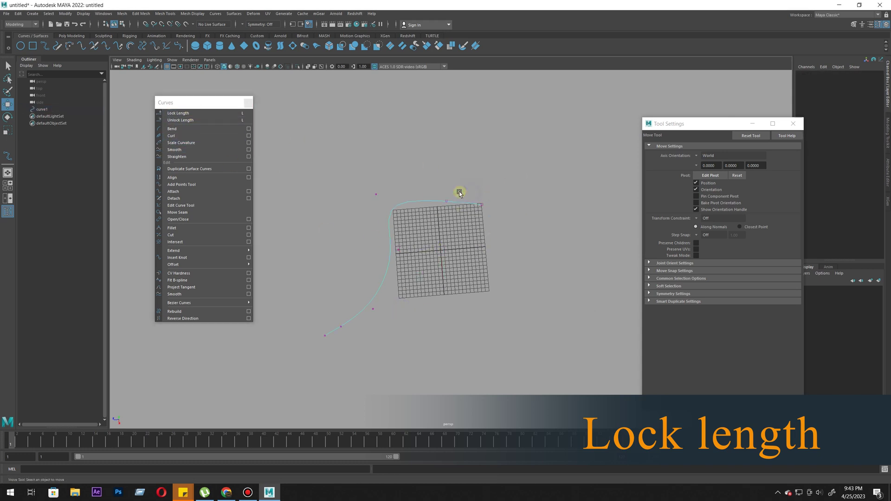
Select the last control vertex of the length-locked curve and move it around, ending below the grid.
{"action": "left_click_drag", "start_coordinate": [333, 357], "coordinate": [192, 362]}
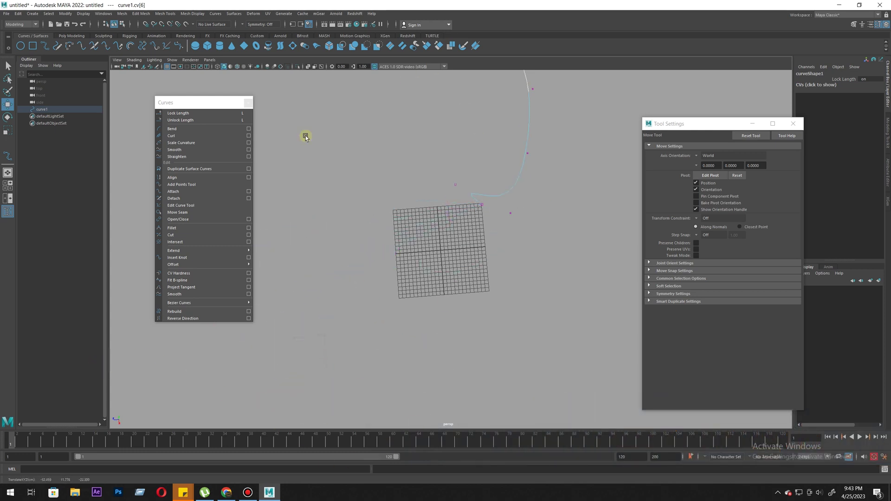
{"action": "left_click_drag", "start_coordinate": [221, 322], "coordinate": [608, 384]}
{"action": "left_click_drag", "start_coordinate": [153, 342], "coordinate": [383, 499]}
{"action": "scroll", "coordinate": [475, 363], "scroll_direction": "down", "scroll_amount": 3}
{"action": "middle_click_drag", "start_coordinate": [430, 273], "coordinate": [478, 94], "text": "alt"}
{"action": "left_click_drag", "start_coordinate": [403, 176], "coordinate": [521, 196]}
{"action": "middle_click_drag", "start_coordinate": [545, 176], "coordinate": [460, 258], "text": "alt"}
{"action": "left_click_drag", "start_coordinate": [431, 280], "coordinate": [392, 350]}
{"action": "left_click_drag", "start_coordinate": [398, 411], "coordinate": [398, 410]}
{"action": "scroll", "coordinate": [393, 225], "scroll_direction": "up", "scroll_amount": 2}
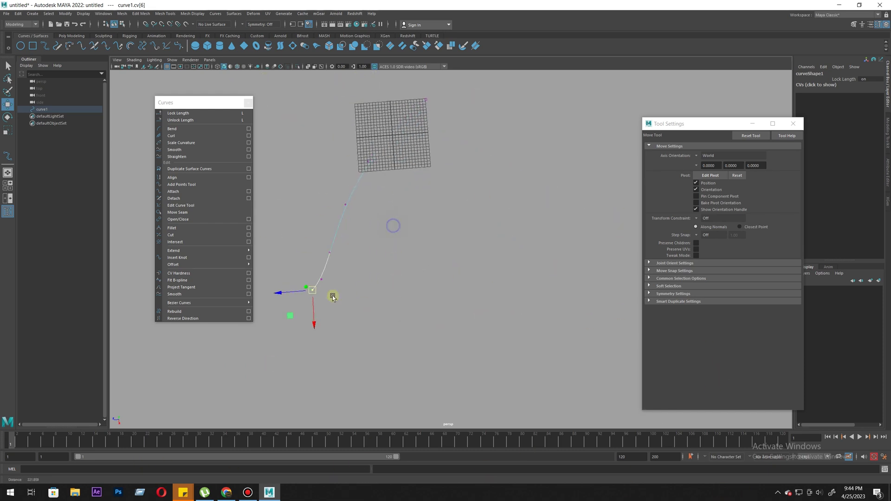
Move the curve's first control vertex to the far side of the grid and unlock the curve's length in object mode.
{"action": "middle_click_drag", "start_coordinate": [454, 100], "coordinate": [455, 173], "text": "alt"}
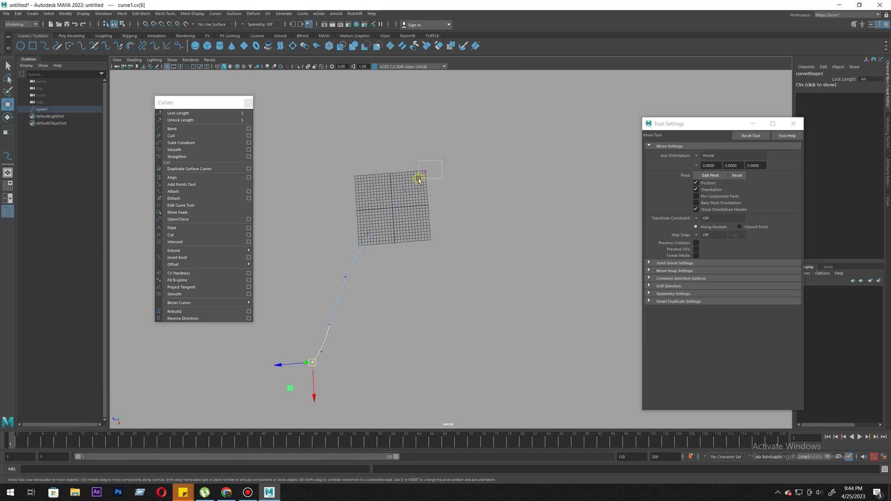
{"action": "left_click_drag", "start_coordinate": [419, 180], "coordinate": [503, 117]}
{"action": "left_click_drag", "start_coordinate": [634, 314], "coordinate": [494, 181]}
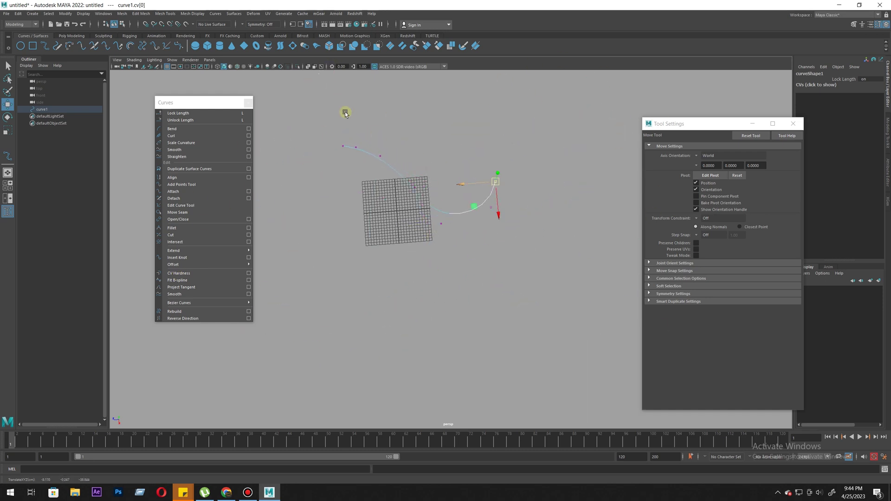
{"action": "right_click_drag", "start_coordinate": [358, 171], "coordinate": [451, 101]}
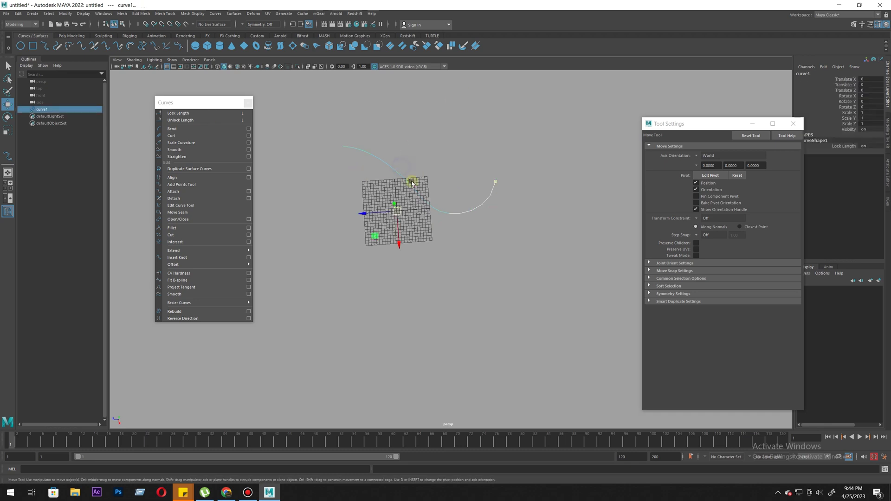
{"action": "left_click", "coordinate": [195, 120]}
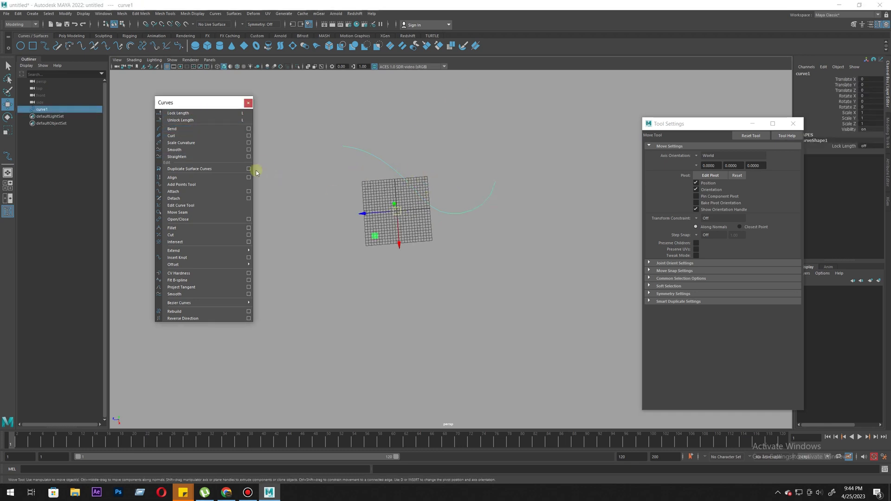
Try bending the curve with the default settings, undo the bend, and inspect the Bend options without applying them.
{"action": "left_click", "coordinate": [187, 129]}
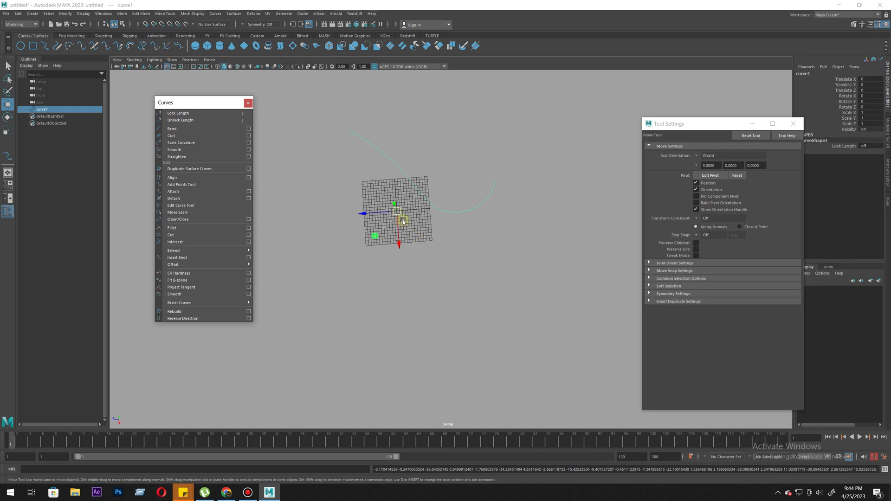
{"action": "key", "text": "ctrl+z"}
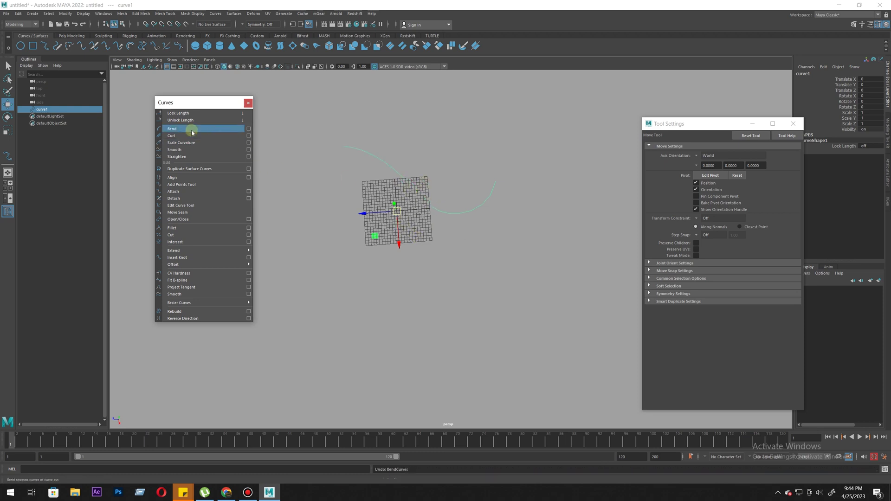
{"action": "left_click", "coordinate": [249, 129]}
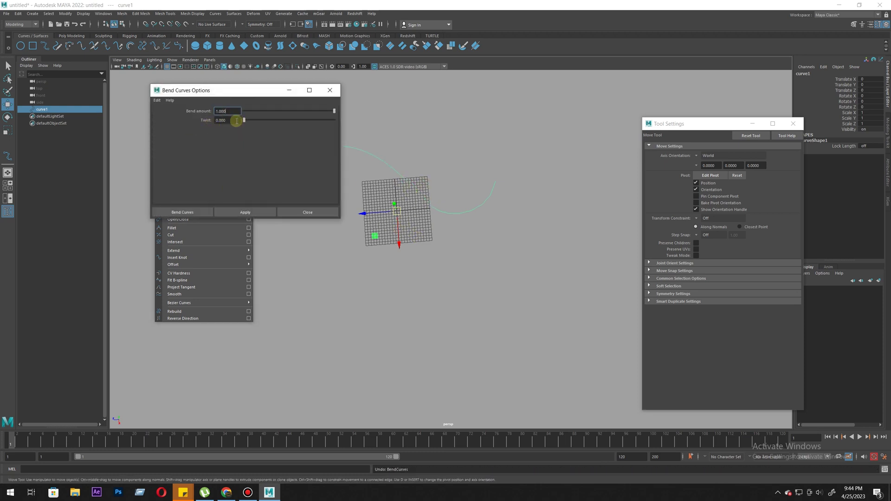
{"action": "left_click", "coordinate": [329, 90]}
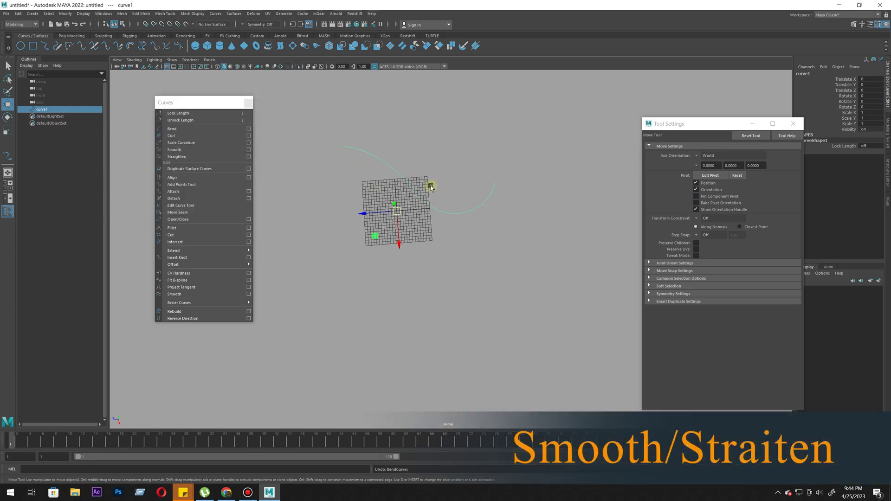
Straighten the unlocked curve.
{"action": "middle_click_drag", "start_coordinate": [427, 231], "coordinate": [428, 282], "text": "alt"}
{"action": "right_click_drag", "start_coordinate": [429, 282], "coordinate": [428, 297], "text": "alt"}
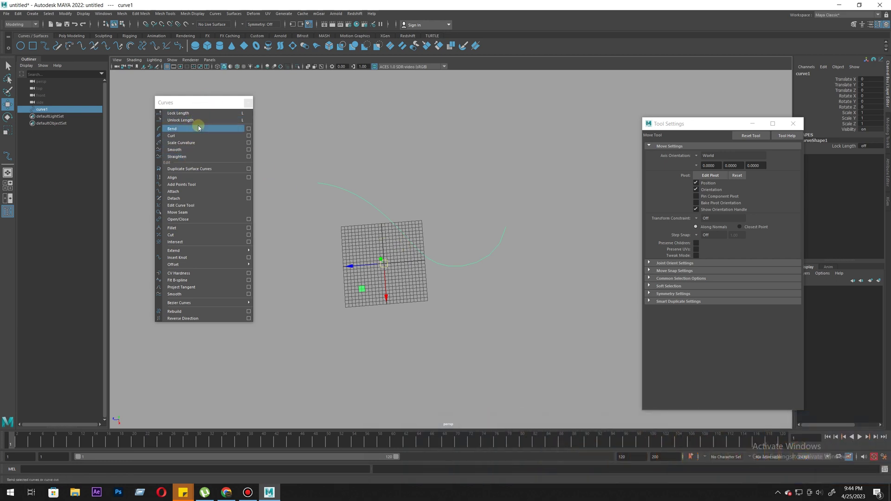
{"action": "left_click", "coordinate": [196, 159]}
{"action": "right_click_drag", "start_coordinate": [549, 320], "coordinate": [396, 325], "text": "alt"}
{"action": "middle_click_drag", "start_coordinate": [396, 324], "coordinate": [393, 265], "text": "alt"}
{"action": "right_click_drag", "start_coordinate": [393, 264], "coordinate": [432, 258], "text": "alt"}
Move the straightened curve clear of the grid, to about X 3.5 and Z -53.3.
{"action": "left_click", "coordinate": [411, 243]}
{"action": "left_click_drag", "start_coordinate": [444, 193], "coordinate": [534, 249]}
{"action": "left_click_drag", "start_coordinate": [379, 209], "coordinate": [306, 158]}
{"action": "middle_click_drag", "start_coordinate": [404, 265], "coordinate": [433, 327], "text": "alt"}
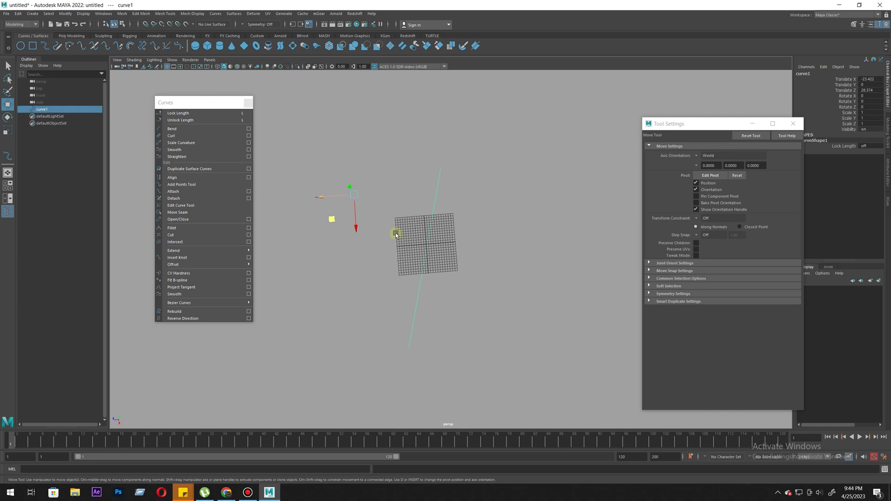
{"action": "left_click_drag", "start_coordinate": [574, 274], "coordinate": [532, 266]}
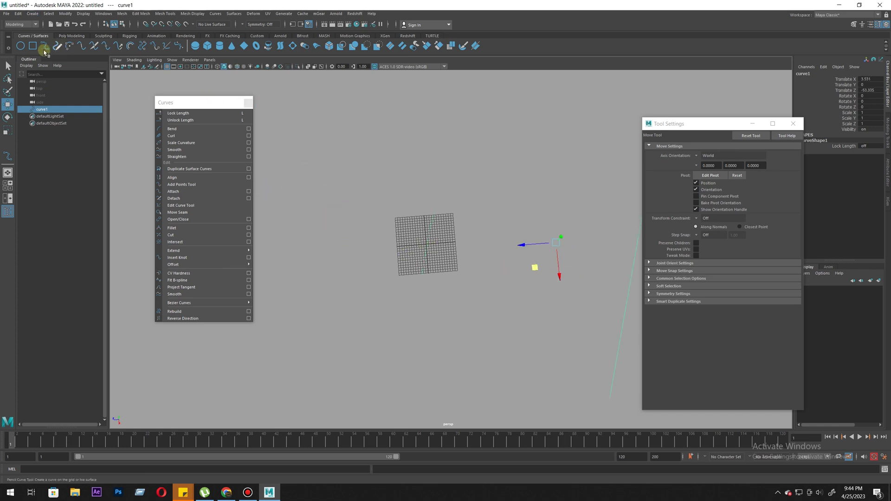
Draw a winding EP curve through thirteen points across the grid, with two humps and a dip between them.
{"action": "left_click", "coordinate": [45, 46]}
{"action": "left_click", "coordinate": [351, 293]}
{"action": "left_click", "coordinate": [333, 209]}
{"action": "left_click", "coordinate": [376, 191]}
{"action": "left_click", "coordinate": [383, 251]}
{"action": "left_click", "coordinate": [396, 297]}
{"action": "left_click", "coordinate": [424, 324]}
{"action": "left_click", "coordinate": [460, 236]}
{"action": "left_click", "coordinate": [461, 223]}
{"action": "left_click", "coordinate": [492, 190]}
{"action": "left_click", "coordinate": [546, 240]}
{"action": "left_click", "coordinate": [553, 277]}
{"action": "left_click", "coordinate": [550, 296]}
{"action": "left_click", "coordinate": [528, 322]}
{"action": "key", "text": "w"}
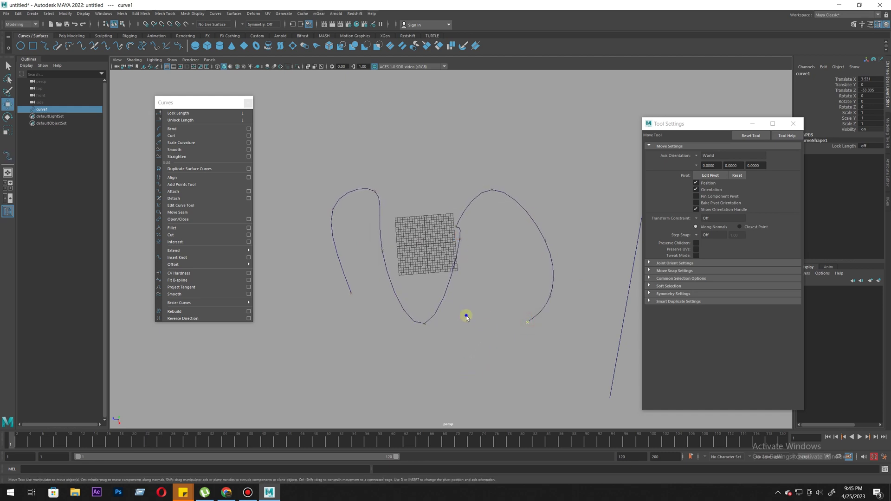
Try smoothing the winding curve with the current settings and with a smooth factor of 2, undoing each attempt.
{"action": "scroll", "coordinate": [459, 254], "scroll_direction": "up", "scroll_amount": 5}
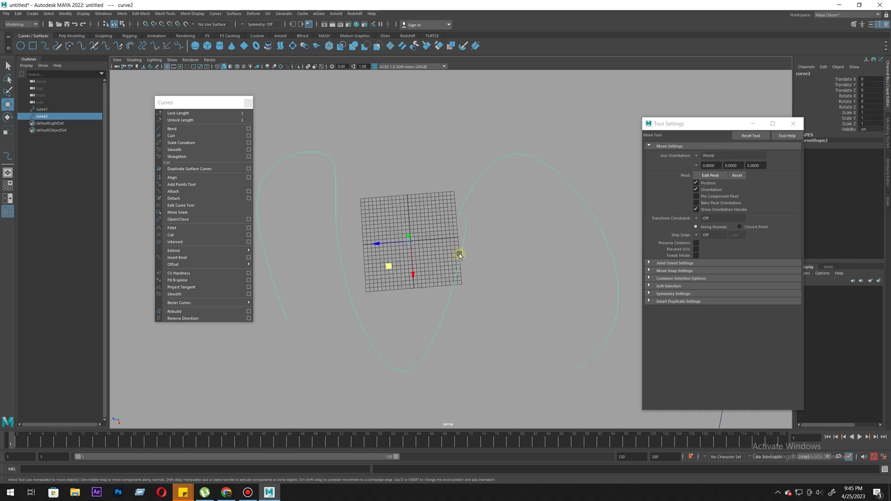
{"action": "scroll", "coordinate": [472, 248], "scroll_direction": "down", "scroll_amount": 4}
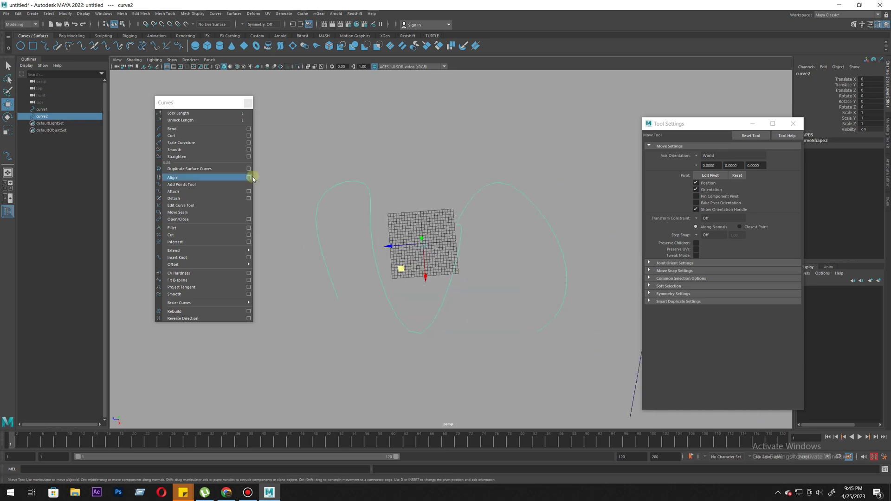
{"action": "left_click", "coordinate": [175, 149]}
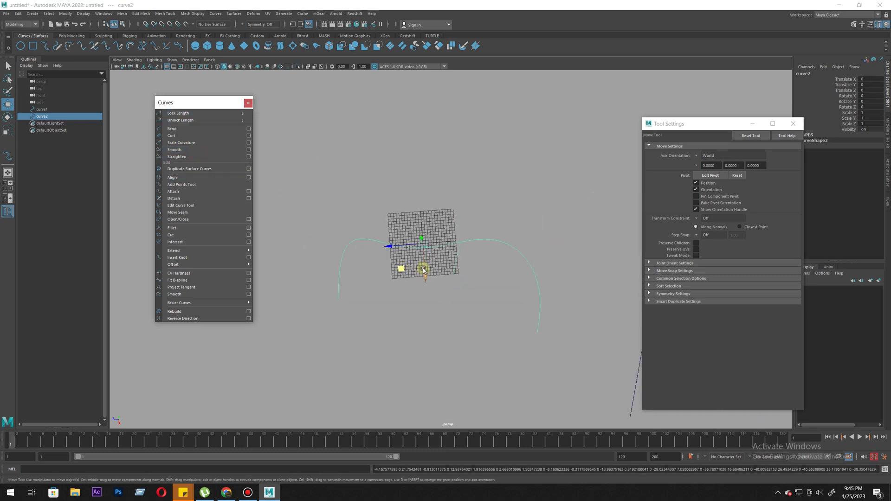
{"action": "key", "text": "ctrl+z"}
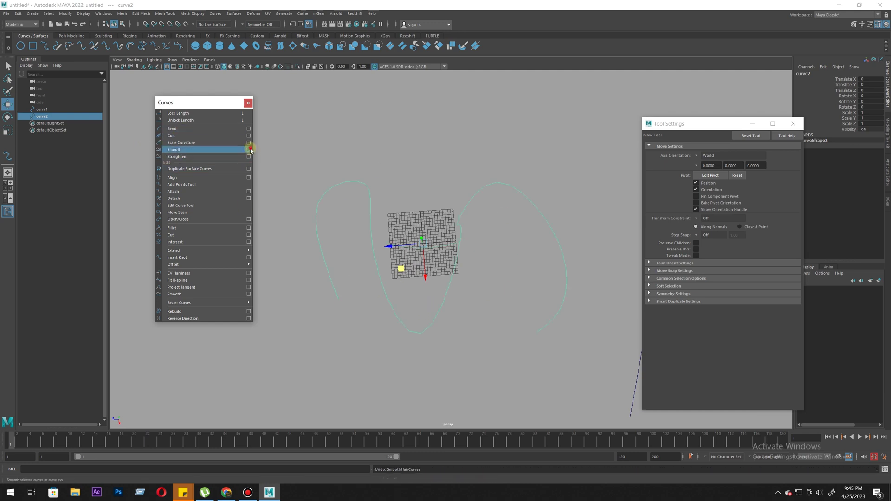
{"action": "left_click", "coordinate": [248, 150]}
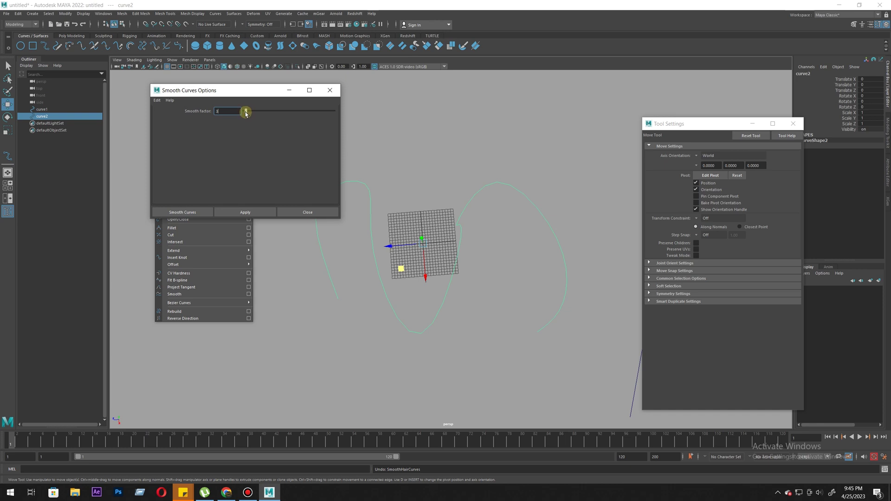
{"action": "left_click", "coordinate": [246, 212]}
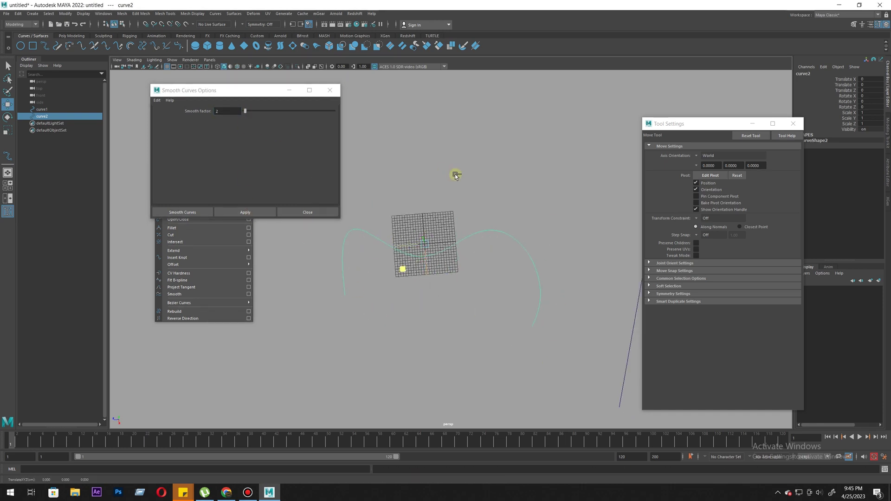
{"action": "key", "text": "ctrl+z"}
Set the smooth factor to 1, try it on the winding curve, and delete that curve.
{"action": "left_click_drag", "start_coordinate": [245, 113], "coordinate": [243, 111]}
{"action": "left_click", "coordinate": [232, 213]}
{"action": "scroll", "coordinate": [403, 284], "scroll_direction": "down", "scroll_amount": 1}
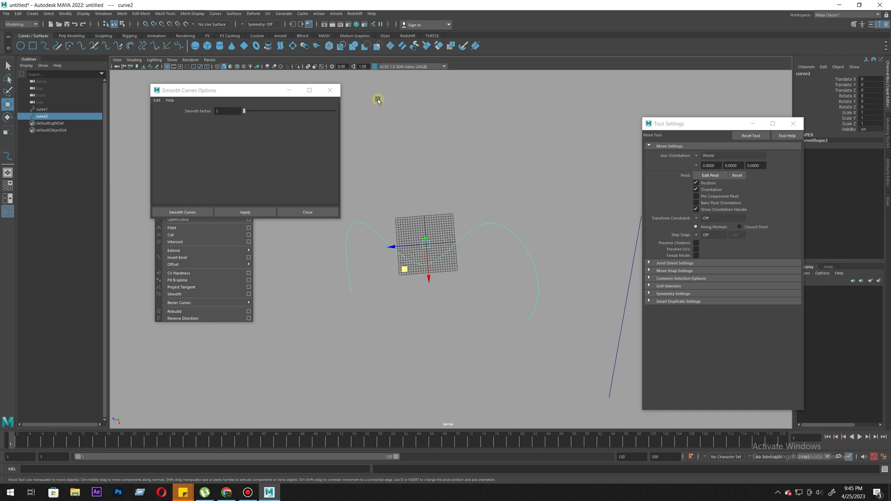
{"action": "key", "text": "ctrl+z"}
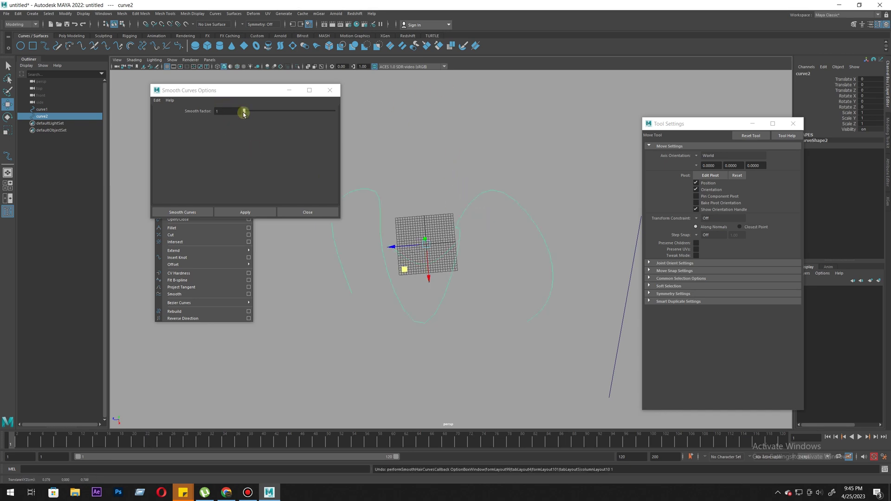
{"action": "left_click", "coordinate": [248, 212]}
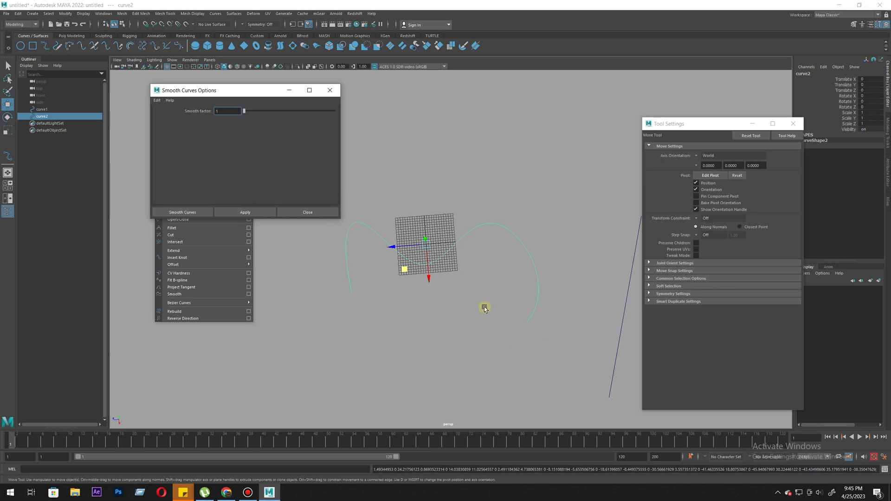
{"action": "key", "text": "Delete"}
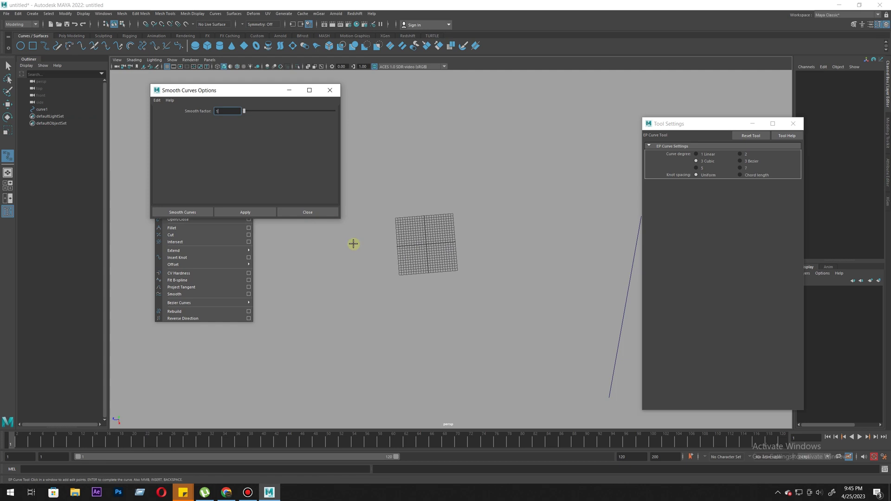
Draw a new EP curve that arches over the grid, dips beside it and rises again, and finish it.
{"action": "middle_click_drag", "start_coordinate": [365, 301], "coordinate": [384, 347], "text": "alt"}
{"action": "left_click", "coordinate": [384, 346]}
{"action": "left_click_drag", "start_coordinate": [341, 252], "coordinate": [360, 228]}
{"action": "left_click_drag", "start_coordinate": [380, 179], "coordinate": [462, 212]}
{"action": "left_click_drag", "start_coordinate": [525, 280], "coordinate": [515, 330]}
{"action": "middle_click_drag", "start_coordinate": [556, 359], "coordinate": [511, 313], "text": "alt"}
{"action": "left_click_drag", "start_coordinate": [533, 278], "coordinate": [495, 268]}
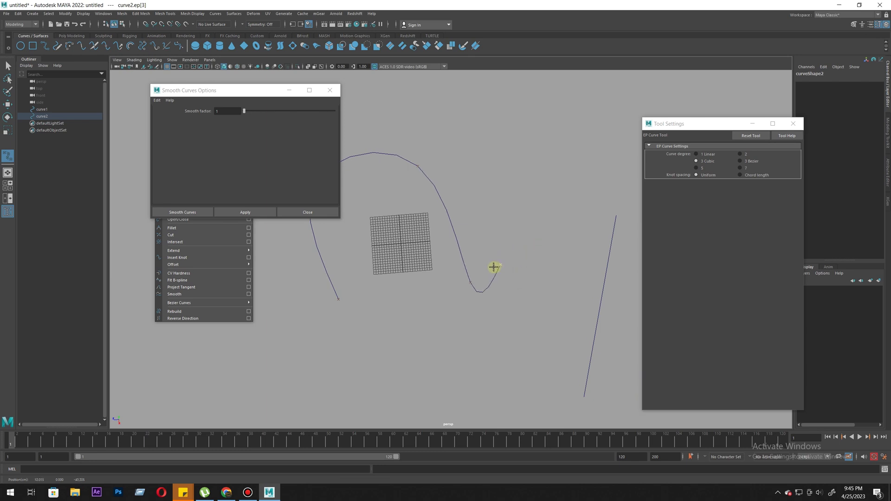
{"action": "left_click", "coordinate": [516, 141]}
{"action": "key", "text": "Return"}
{"action": "key", "text": "w"}
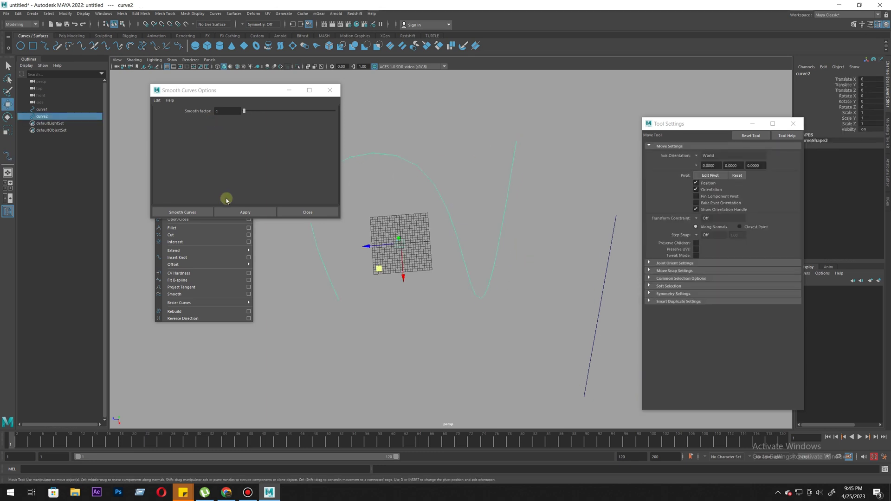
Try smoothing the arched curve with smooth factors of 1 and 29, undoing each attempt.
{"action": "left_click", "coordinate": [240, 211]}
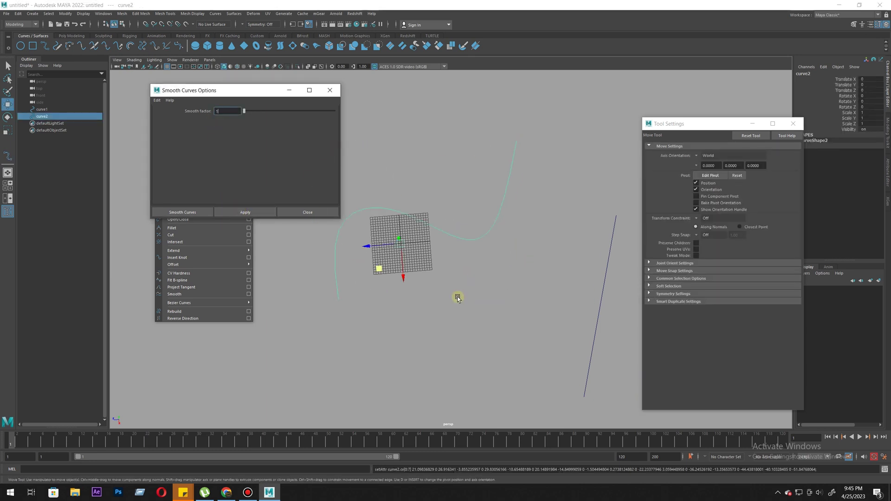
{"action": "middle_click_drag", "start_coordinate": [473, 310], "coordinate": [511, 344], "text": "alt"}
{"action": "key", "text": "ctrl+z"}
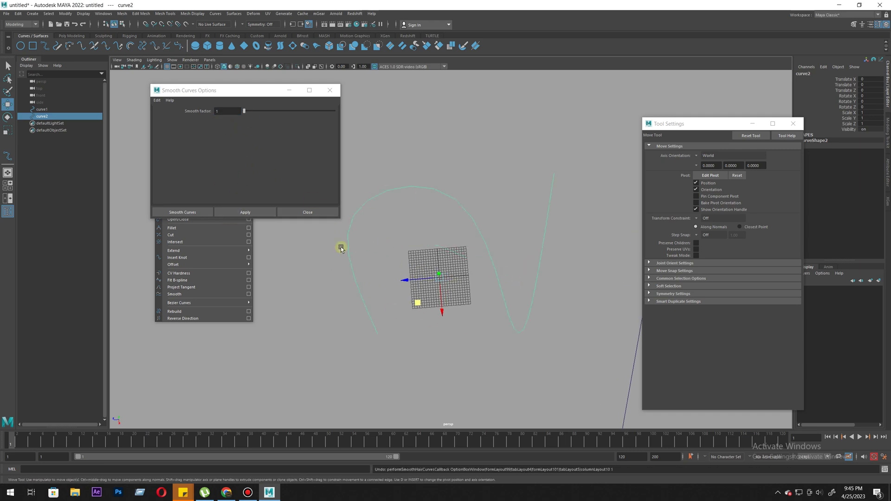
{"action": "left_click", "coordinate": [248, 112]}
{"action": "left_click", "coordinate": [264, 116]}
{"action": "left_click", "coordinate": [245, 212]}
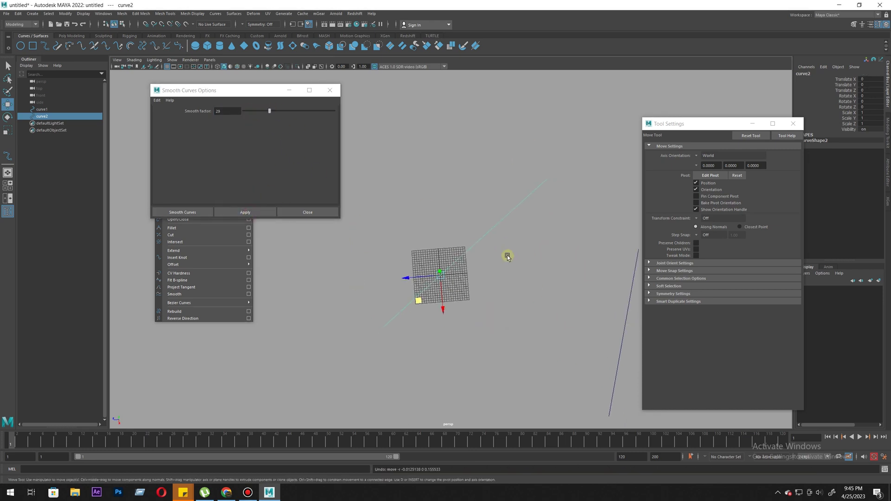
{"action": "key", "text": "ctrl+z"}
Delete the arched curve and draw a new EP curve with a hump, a dip across the grid and a rising end.
{"action": "left_click_drag", "start_coordinate": [493, 217], "coordinate": [511, 321]}
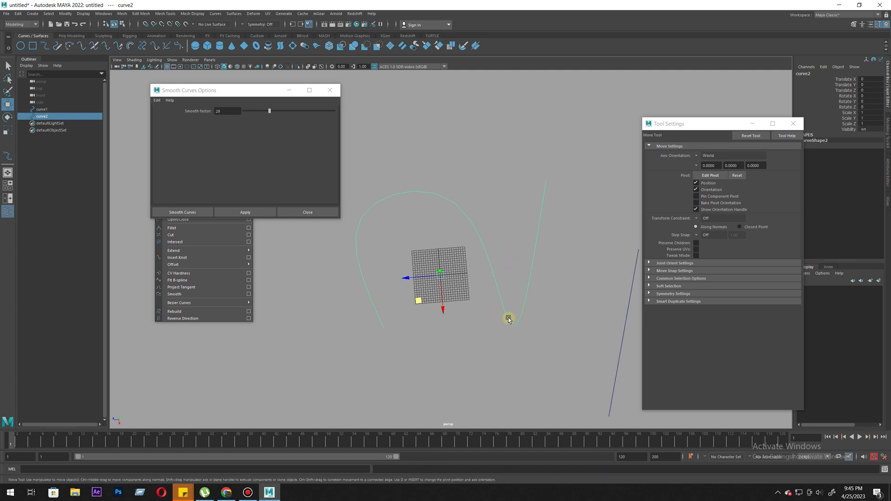
{"action": "key", "text": "Delete"}
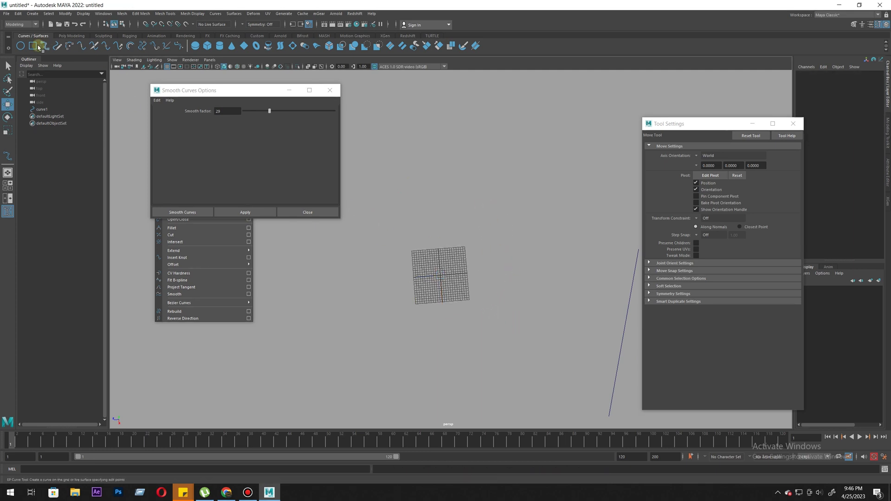
{"action": "left_click", "coordinate": [375, 333]}
{"action": "left_click", "coordinate": [402, 259]}
{"action": "left_click", "coordinate": [518, 314]}
{"action": "left_click", "coordinate": [535, 207]}
{"action": "left_click", "coordinate": [548, 195]}
{"action": "key", "text": "w"}
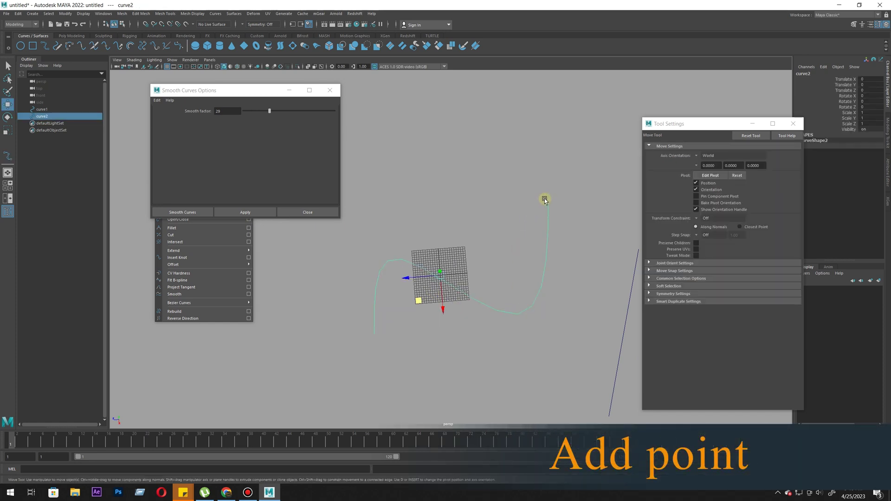
Uncover the full list of Curves commands by moving the smoothing options window aside, and move the new curve off the grid's centre.
{"action": "left_click_drag", "start_coordinate": [226, 92], "coordinate": [776, 148]}
{"action": "left_click_drag", "start_coordinate": [441, 279], "coordinate": [368, 248]}
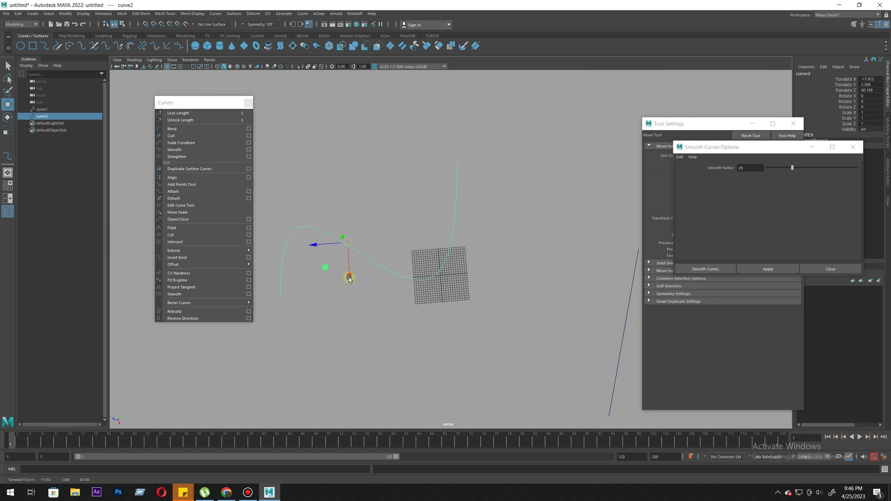
{"action": "left_click_drag", "start_coordinate": [353, 286], "coordinate": [460, 323], "text": "alt"}
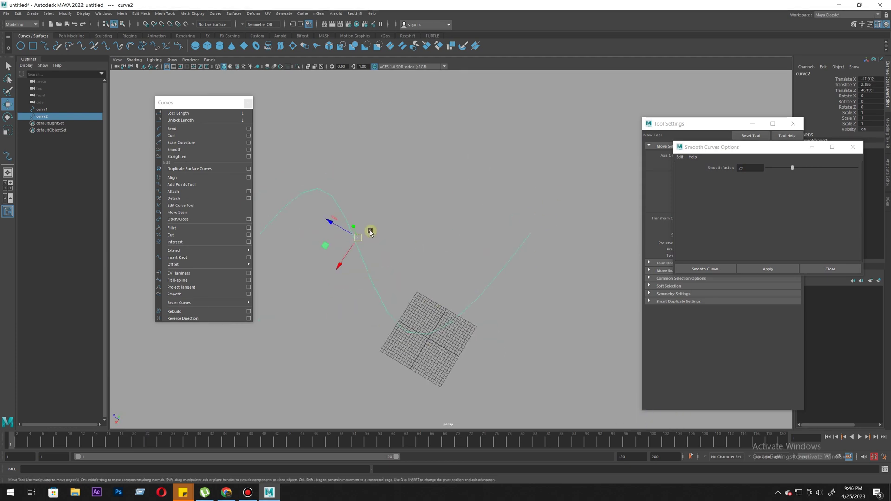
{"action": "left_click_drag", "start_coordinate": [487, 256], "coordinate": [507, 229], "text": "alt"}
{"action": "middle_click_drag", "start_coordinate": [433, 241], "coordinate": [402, 233], "text": "alt"}
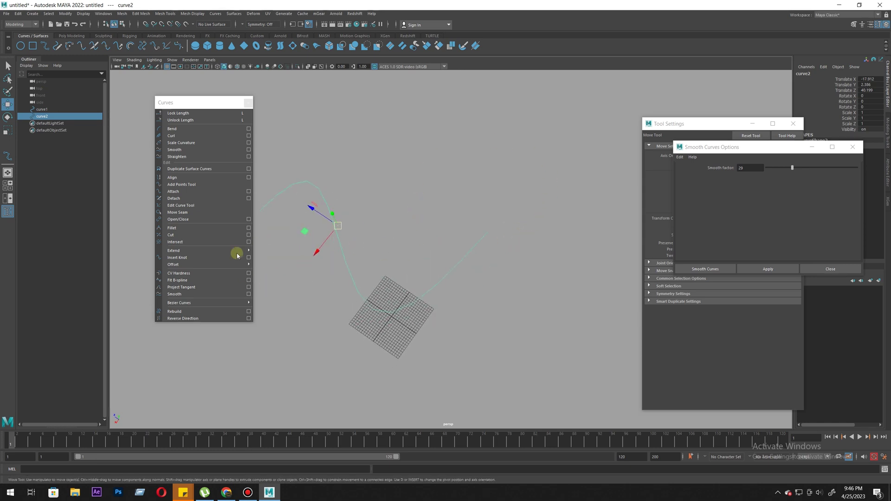
Extend the new curve from its open end with the Add Points Tool, looping it around in a wide arc.
{"action": "left_click", "coordinate": [190, 185]}
{"action": "middle_click_drag", "start_coordinate": [486, 315], "coordinate": [421, 339], "text": "alt"}
{"action": "left_click", "coordinate": [457, 231]}
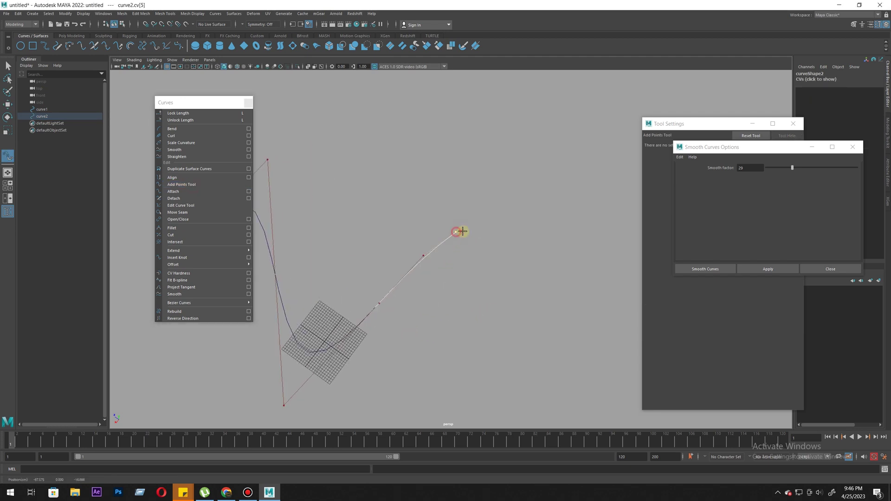
{"action": "left_click", "coordinate": [576, 300]}
{"action": "left_click", "coordinate": [572, 337]}
{"action": "left_click_drag", "start_coordinate": [538, 390], "coordinate": [541, 259], "text": "alt"}
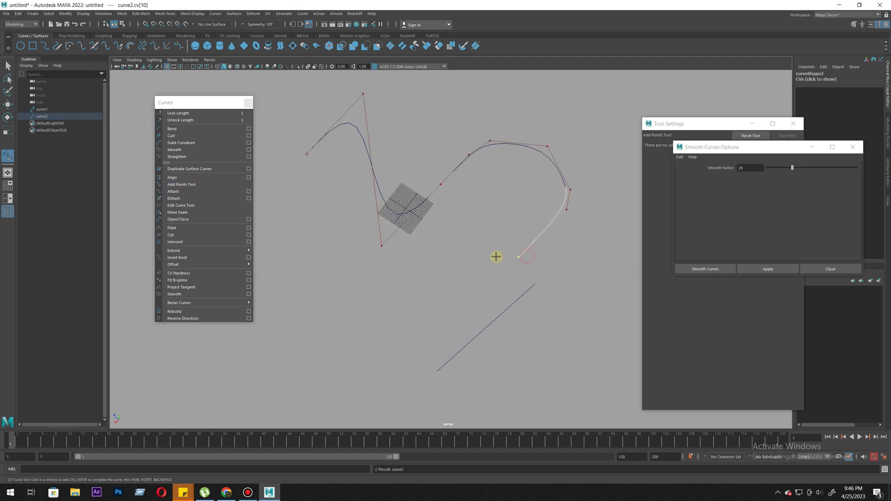
{"action": "key", "text": "w"}
Extend the straight curve with the Add Points Tool, winding it through a valley and a hump toward the grid.
{"action": "right_click_drag", "start_coordinate": [425, 288], "coordinate": [407, 281], "text": "alt"}
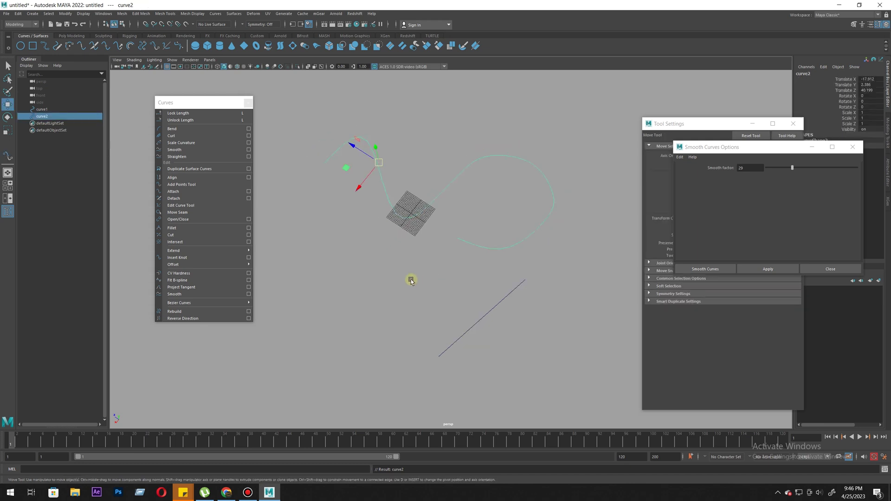
{"action": "middle_click_drag", "start_coordinate": [355, 288], "coordinate": [383, 297], "text": "alt"}
{"action": "left_click", "coordinate": [460, 339]}
{"action": "left_click_drag", "start_coordinate": [461, 340], "coordinate": [471, 333], "text": "alt"}
{"action": "left_click_drag", "start_coordinate": [493, 254], "coordinate": [593, 375]}
{"action": "left_click_drag", "start_coordinate": [466, 287], "coordinate": [507, 245], "text": "alt"}
{"action": "left_click", "coordinate": [196, 184]}
{"action": "right_click_drag", "start_coordinate": [489, 342], "coordinate": [399, 316], "text": "alt"}
{"action": "middle_click_drag", "start_coordinate": [562, 374], "coordinate": [503, 306], "text": "alt"}
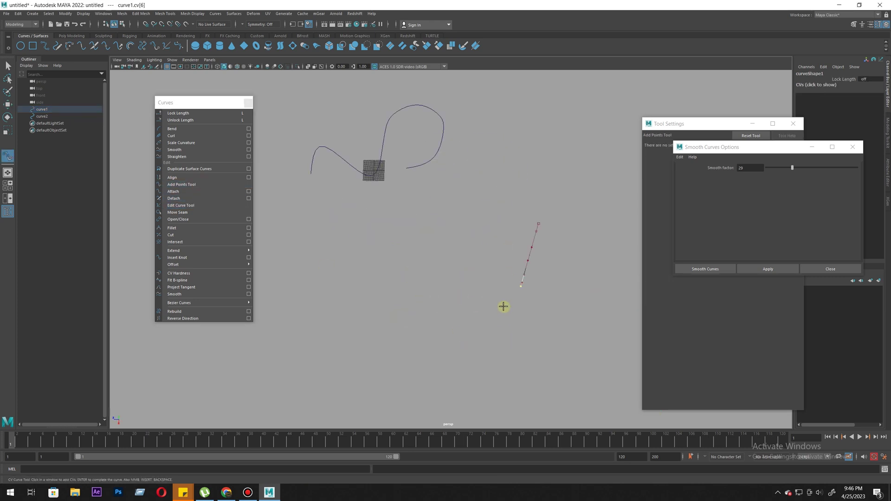
{"action": "left_click", "coordinate": [458, 212]}
{"action": "left_click", "coordinate": [427, 209]}
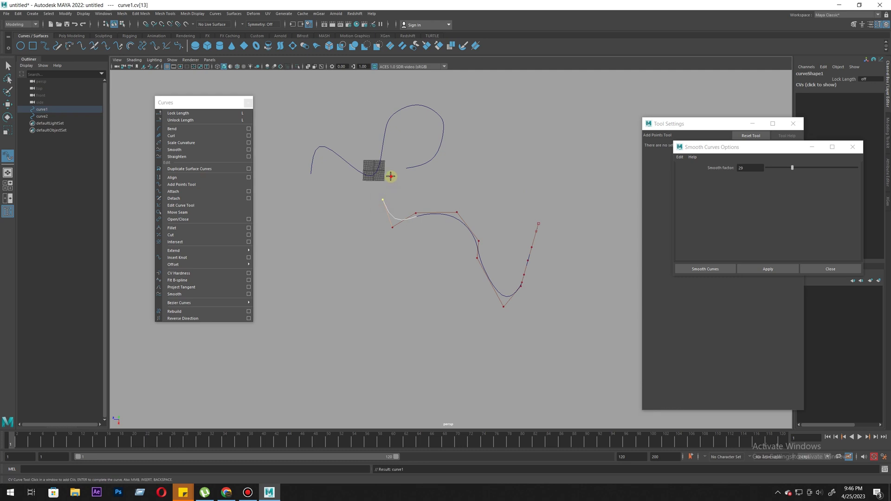
{"action": "key", "text": "w"}
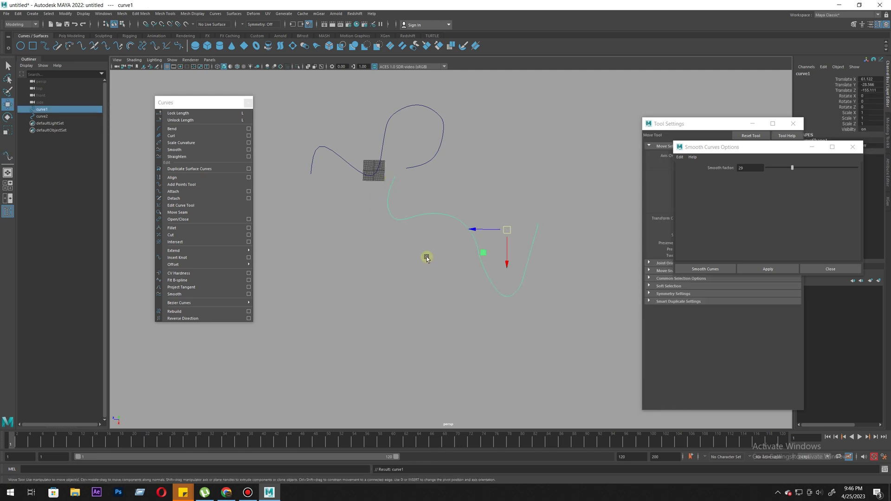
Move the extended, formerly straight curve closer to the open end of the looping curve.
{"action": "left_click", "coordinate": [402, 130]}
{"action": "left_click_drag", "start_coordinate": [418, 199], "coordinate": [422, 251], "text": "alt"}
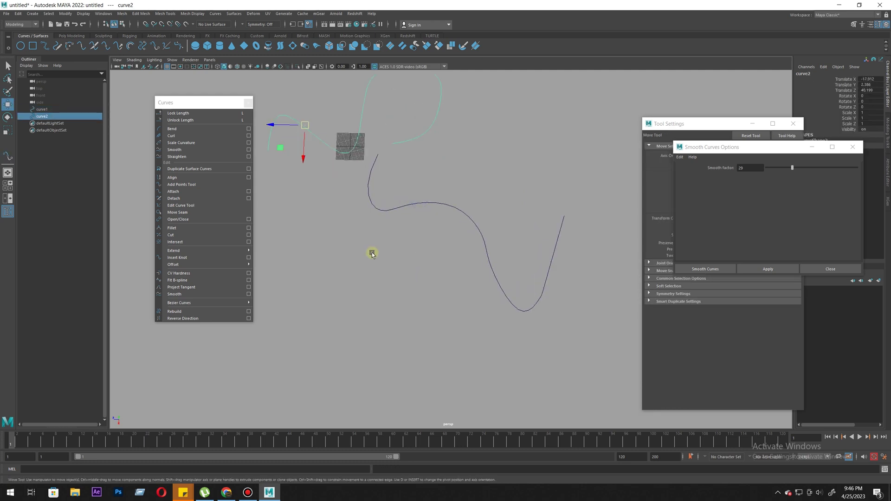
{"action": "middle_click_drag", "start_coordinate": [394, 185], "coordinate": [409, 227], "text": "alt"}
{"action": "right_click_drag", "start_coordinate": [411, 206], "coordinate": [412, 236], "text": "alt"}
{"action": "left_click", "coordinate": [388, 261]}
{"action": "middle_click_drag", "start_coordinate": [389, 265], "coordinate": [412, 314], "text": "alt"}
{"action": "right_click_drag", "start_coordinate": [412, 314], "coordinate": [439, 307], "text": "alt"}
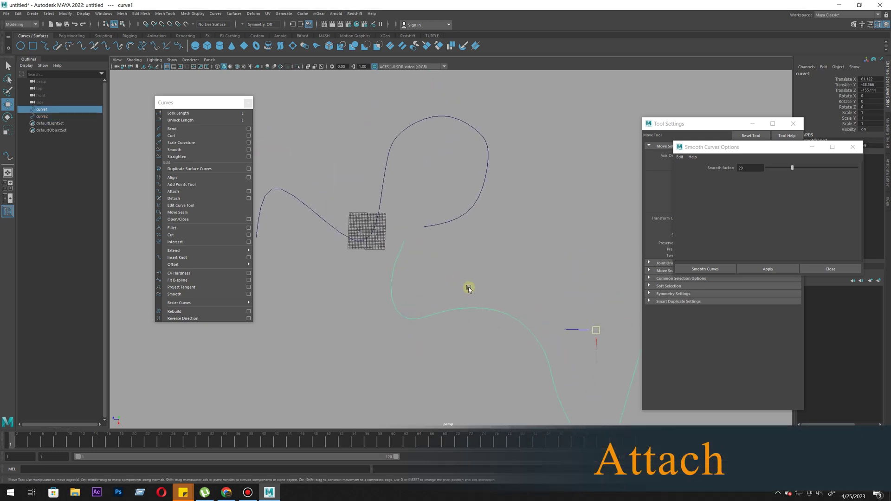
{"action": "middle_click_drag", "start_coordinate": [469, 287], "coordinate": [478, 283]}
{"action": "left_click_drag", "start_coordinate": [457, 305], "coordinate": [510, 396], "text": "alt"}
Rotate the extended curve to about -25 degrees in Y and move its end next to the looping curve's open end.
{"action": "key", "text": "e"}
{"action": "left_click_drag", "start_coordinate": [541, 325], "coordinate": [534, 325]}
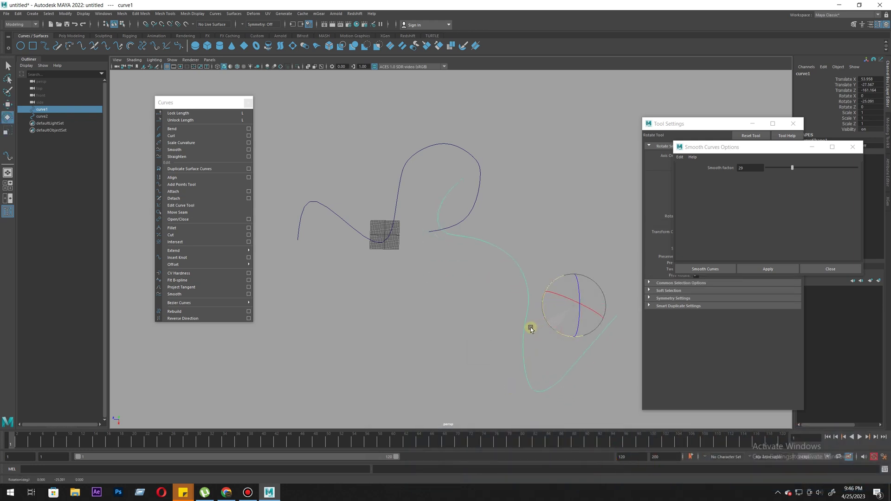
{"action": "key", "text": "w"}
{"action": "middle_click_drag", "start_coordinate": [531, 362], "coordinate": [505, 386]}
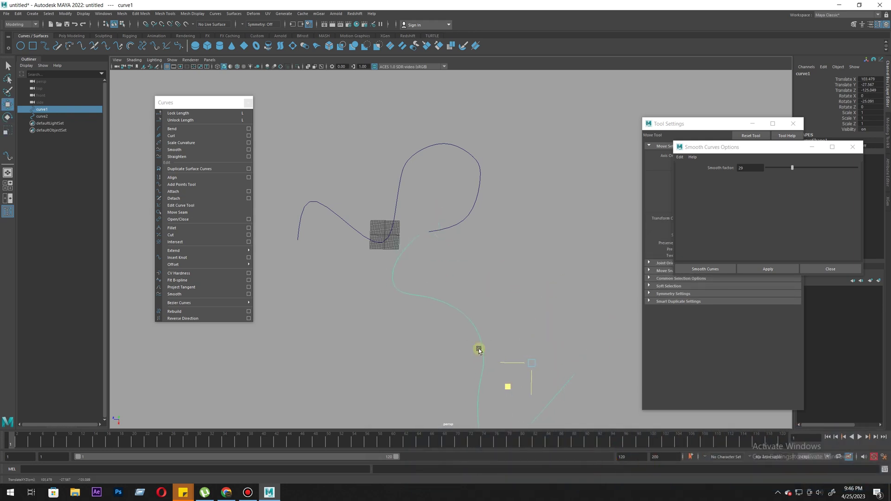
Attach the two curves into one and raise the attached curve above the originals, to about 76 units in Y.
{"action": "right_click_drag", "start_coordinate": [433, 273], "coordinate": [453, 360], "text": "alt"}
{"action": "left_click_drag", "start_coordinate": [439, 213], "coordinate": [452, 309]}
{"action": "left_click_drag", "start_coordinate": [422, 309], "coordinate": [437, 384], "text": "shift"}
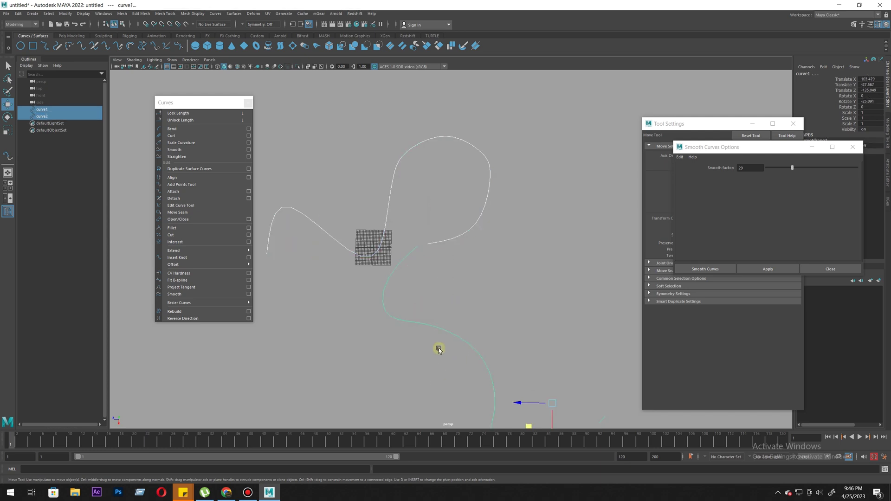
{"action": "left_click", "coordinate": [211, 191]}
{"action": "mouse_move", "coordinate": [445, 293]}
{"action": "left_mouse_down", "text": "alt"}
{"action": "mouse_move", "coordinate": [376, 294]}
{"action": "mouse_move", "coordinate": [394, 300]}
{"action": "mouse_move", "coordinate": [425, 272]}
{"action": "mouse_move", "coordinate": [426, 259]}
{"action": "mouse_move", "coordinate": [404, 253]}
{"action": "mouse_move", "coordinate": [381, 224]}
{"action": "left_mouse_up", "text": "alt"}
{"action": "left_click_drag", "start_coordinate": [379, 193], "coordinate": [325, 242]}
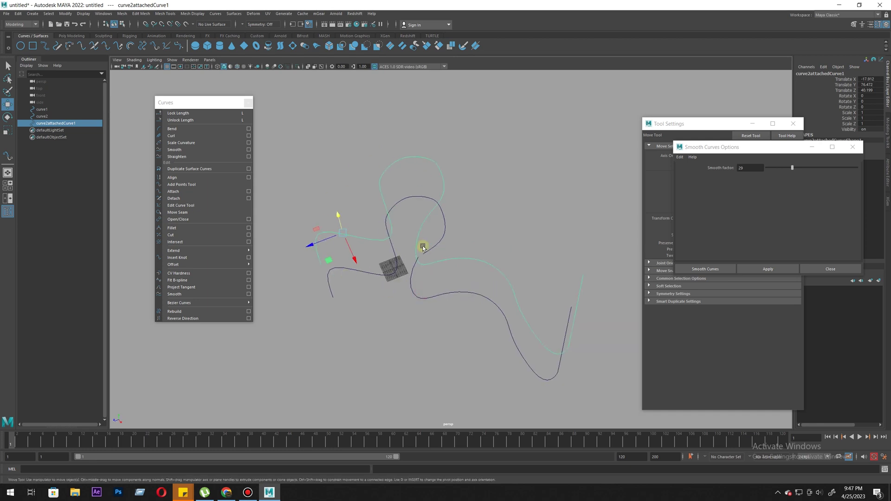
Select the original curves to compare them with the attached curve, and move the option windows clear of the channel values.
{"action": "left_click_drag", "start_coordinate": [529, 345], "coordinate": [522, 212], "text": "alt"}
{"action": "left_click_drag", "start_coordinate": [541, 254], "coordinate": [488, 278], "text": "alt"}
{"action": "left_click_drag", "start_coordinate": [390, 314], "coordinate": [374, 284], "text": "alt"}
{"action": "left_click", "coordinate": [374, 285]}
{"action": "left_click", "coordinate": [380, 276]}
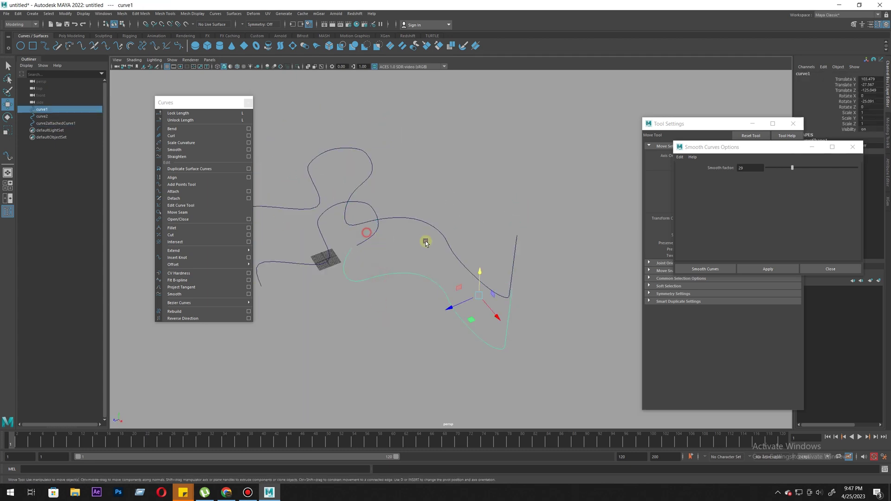
{"action": "left_click_drag", "start_coordinate": [735, 151], "coordinate": [727, 324]}
{"action": "left_click_drag", "start_coordinate": [712, 121], "coordinate": [690, 111]}
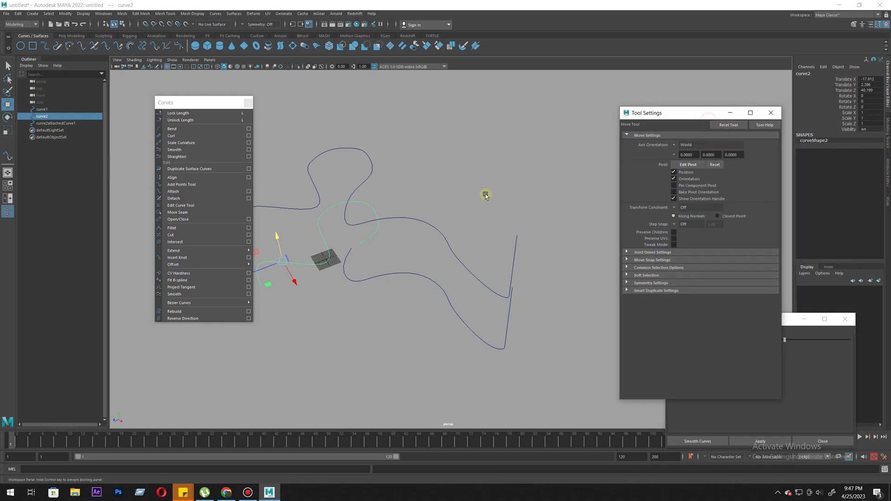
Select the attached curve and examine its joined shape from several angles.
{"action": "left_click", "coordinate": [402, 203]}
{"action": "left_click_drag", "start_coordinate": [409, 230], "coordinate": [344, 258], "text": "alt"}
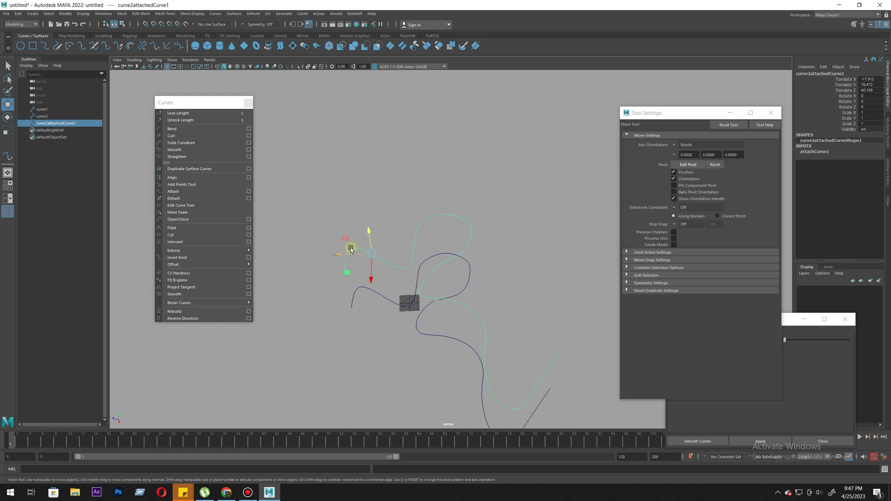
{"action": "left_click_drag", "start_coordinate": [387, 250], "coordinate": [385, 316], "text": "alt"}
{"action": "left_click_drag", "start_coordinate": [342, 271], "coordinate": [508, 307], "text": "alt"}
{"action": "right_click_drag", "start_coordinate": [520, 285], "coordinate": [471, 288]}
{"action": "left_click_drag", "start_coordinate": [471, 288], "coordinate": [479, 289], "text": "alt"}
{"action": "left_click", "coordinate": [488, 265]}
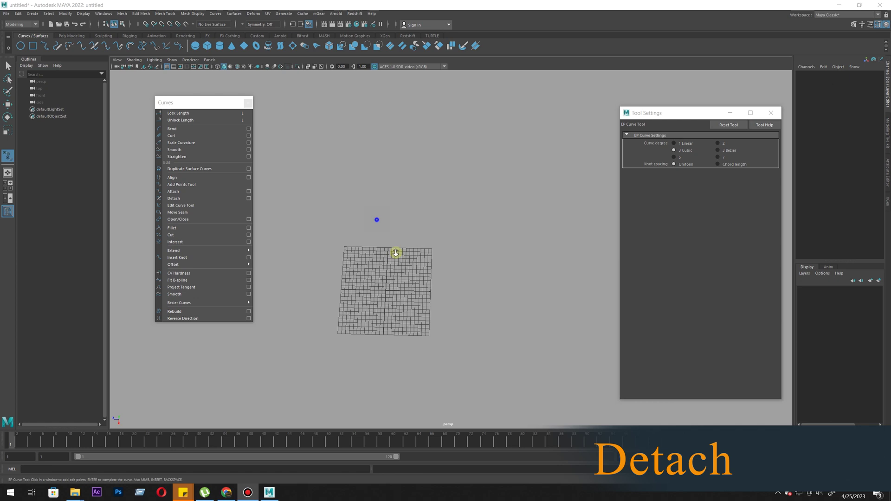
Draw an S-shaped EP curve that starts beyond the grid's far edge, crosses the grid and dips in front of it.
{"action": "left_click_drag", "start_coordinate": [396, 252], "coordinate": [497, 198], "text": "alt"}
{"action": "left_click", "coordinate": [503, 178]}
{"action": "left_click", "coordinate": [403, 161]}
{"action": "left_click", "coordinate": [400, 309]}
{"action": "left_click", "coordinate": [369, 332]}
{"action": "left_click", "coordinate": [284, 275]}
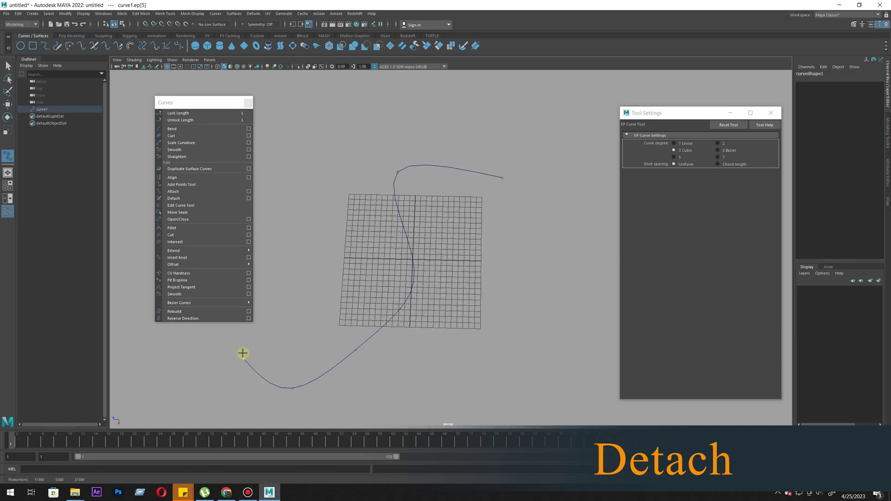
{"action": "key", "text": "Return"}
{"action": "key", "text": "w"}
Pick a curve point at about parameter 3.55, just outside the grid's near edge, and detach the curve there.
{"action": "middle_click_drag", "start_coordinate": [390, 315], "coordinate": [416, 264], "text": "alt"}
{"action": "scroll", "coordinate": [416, 299], "scroll_direction": "up", "scroll_amount": 1}
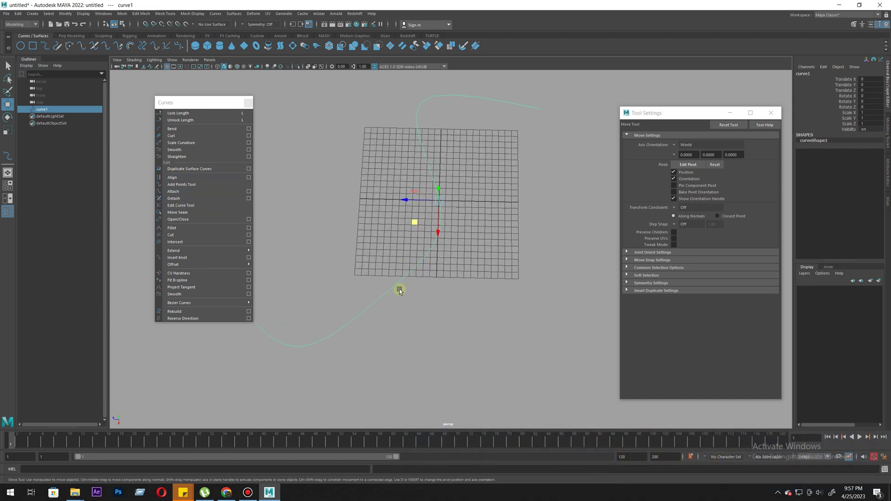
{"action": "left_click_drag", "start_coordinate": [414, 296], "coordinate": [442, 302], "text": "alt"}
{"action": "right_click", "coordinate": [444, 302]}
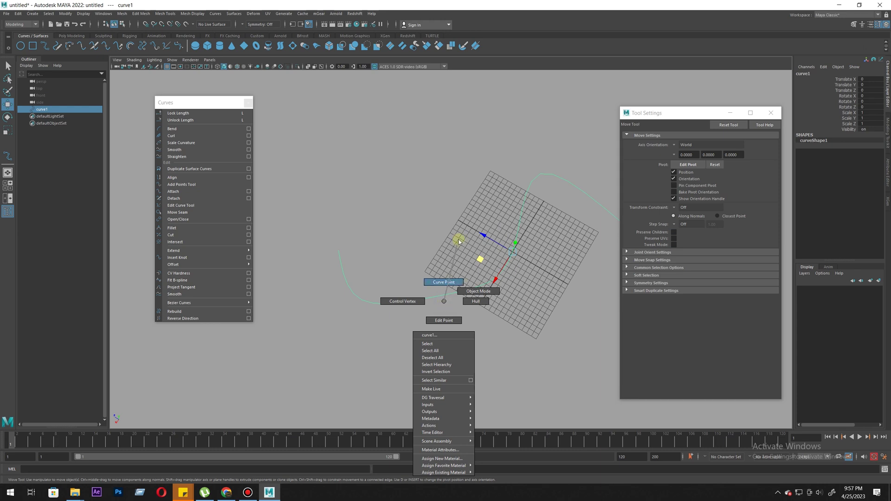
{"action": "right_click_drag", "start_coordinate": [458, 239], "coordinate": [458, 239]}
{"action": "right_click_drag", "start_coordinate": [439, 322], "coordinate": [386, 285], "text": "alt"}
{"action": "left_click_drag", "start_coordinate": [386, 286], "coordinate": [441, 247], "text": "alt"}
{"action": "scroll", "coordinate": [441, 247], "scroll_direction": "up", "scroll_amount": 2}
{"action": "middle_click_drag", "start_coordinate": [520, 154], "coordinate": [457, 122], "text": "alt"}
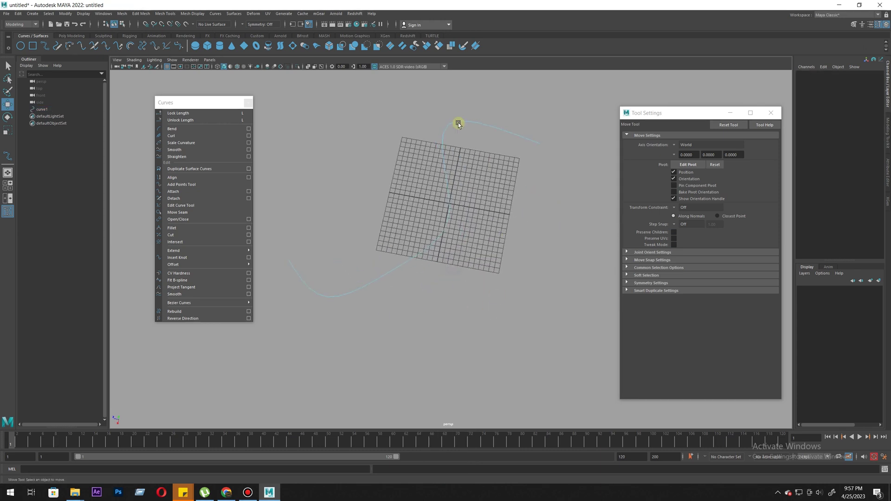
{"action": "left_click", "coordinate": [420, 272]}
{"action": "left_click_drag", "start_coordinate": [408, 312], "coordinate": [387, 139], "text": "alt"}
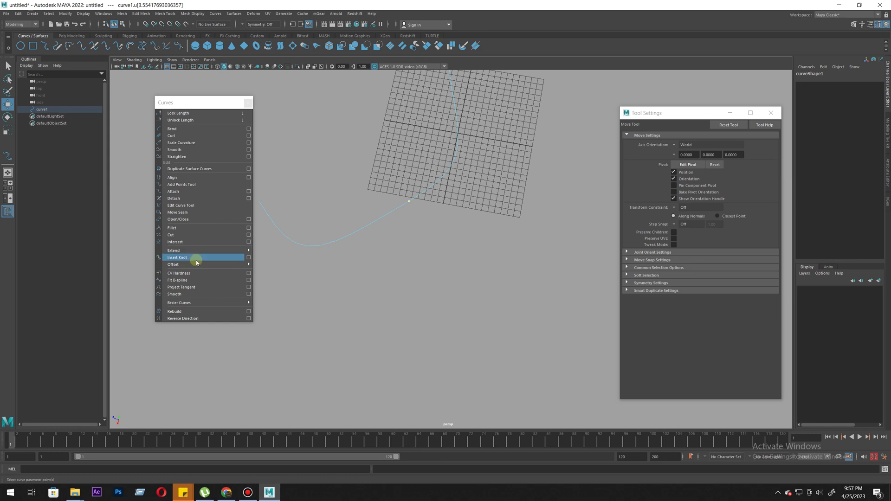
{"action": "left_click", "coordinate": [181, 199]}
Select the original undivided curve and lower it beneath the grid, apart from the two detached pieces.
{"action": "left_click_drag", "start_coordinate": [454, 243], "coordinate": [409, 223], "text": "alt"}
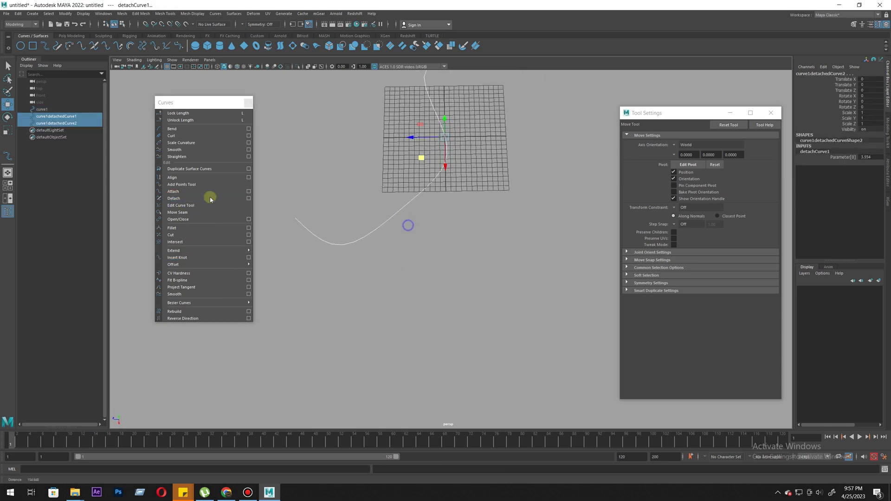
{"action": "left_click_drag", "start_coordinate": [339, 209], "coordinate": [390, 215], "text": "alt"}
{"action": "left_click", "coordinate": [45, 110]}
{"action": "scroll", "coordinate": [420, 159], "scroll_direction": "down", "scroll_amount": 1}
{"action": "left_click_drag", "start_coordinate": [419, 159], "coordinate": [433, 117], "text": "alt"}
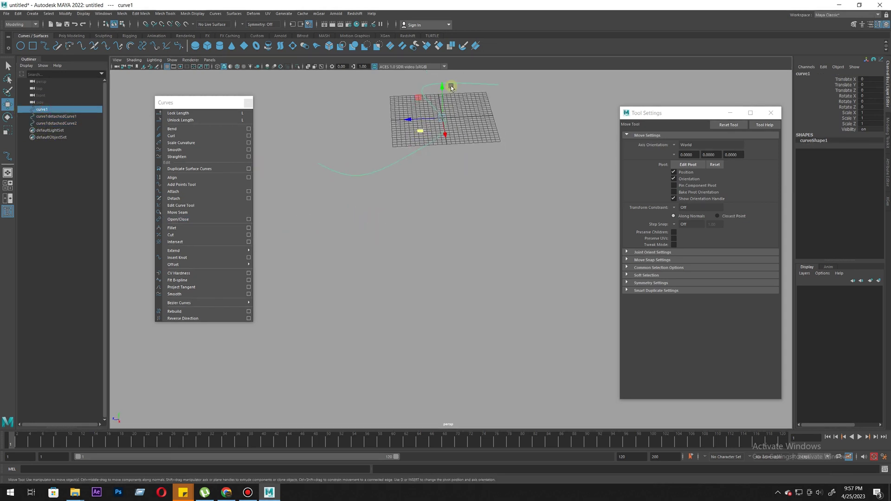
{"action": "left_click_drag", "start_coordinate": [444, 86], "coordinate": [442, 156]}
Select the shorter detached piece and raise it to about 16 units in Y, separating it from the longer piece.
{"action": "left_click", "coordinate": [386, 168]}
{"action": "left_click_drag", "start_coordinate": [386, 168], "coordinate": [408, 158], "text": "alt"}
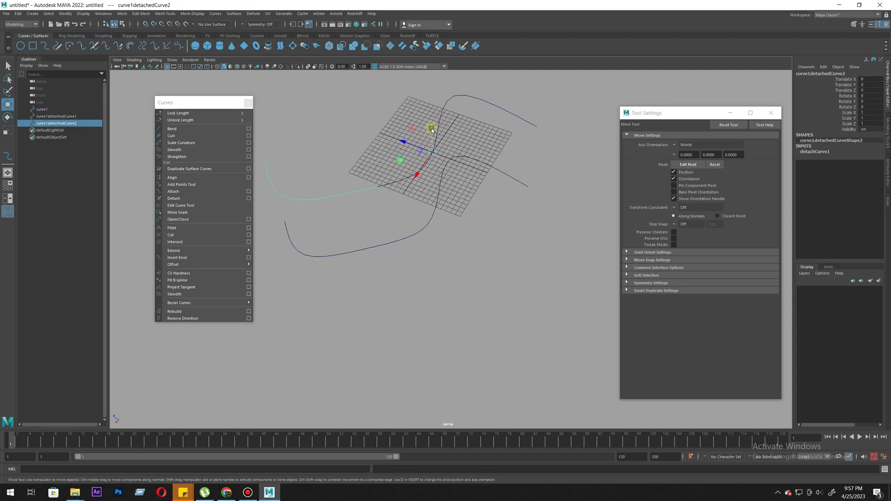
{"action": "left_click", "coordinate": [403, 201]}
{"action": "left_click_drag", "start_coordinate": [403, 200], "coordinate": [394, 236], "text": "alt"}
{"action": "right_click_drag", "start_coordinate": [375, 224], "coordinate": [378, 181]}
{"action": "left_click_drag", "start_coordinate": [376, 226], "coordinate": [394, 233], "text": "alt"}
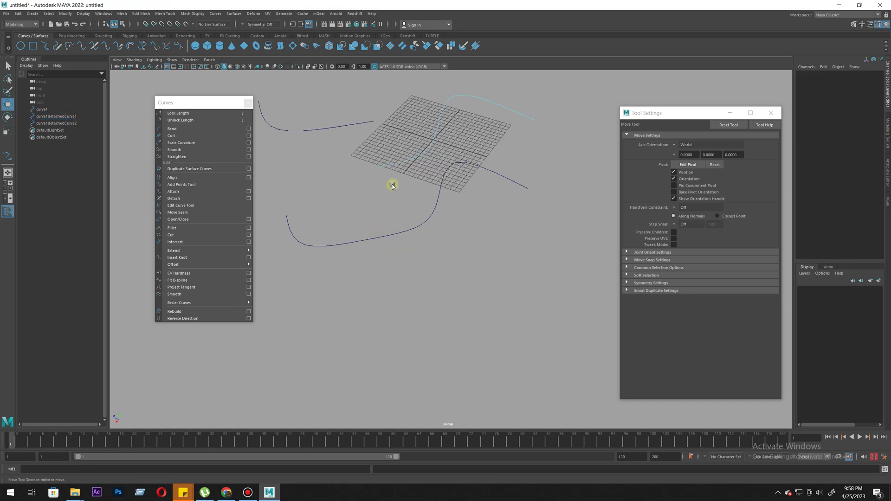
{"action": "left_click_drag", "start_coordinate": [384, 184], "coordinate": [372, 195], "text": "alt"}
{"action": "right_click_drag", "start_coordinate": [386, 202], "coordinate": [426, 134]}
{"action": "left_click_drag", "start_coordinate": [367, 141], "coordinate": [301, 209]}
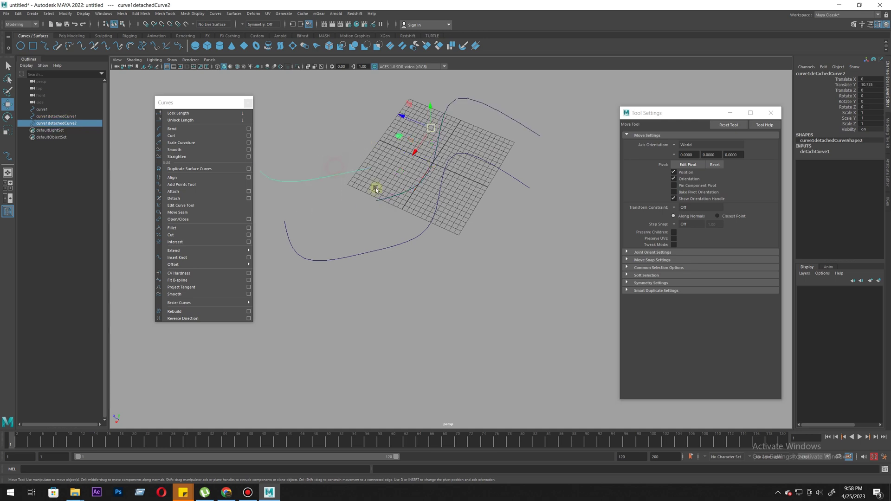
Move the attached curve away from the two source curves, to about 199 in X and 159 in Z.
{"action": "left_click_drag", "start_coordinate": [387, 208], "coordinate": [303, 225]}
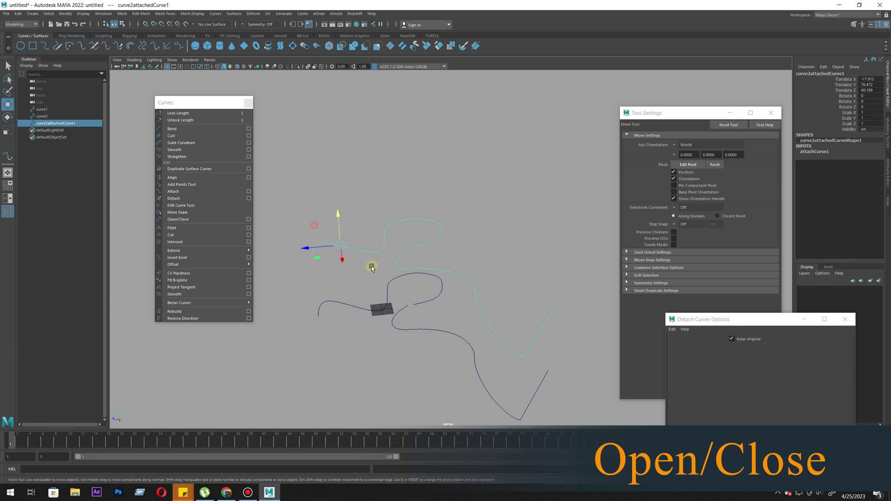
{"action": "left_click_drag", "start_coordinate": [470, 306], "coordinate": [201, 313], "text": "alt"}
{"action": "right_click_drag", "start_coordinate": [384, 293], "coordinate": [375, 293], "text": "alt"}
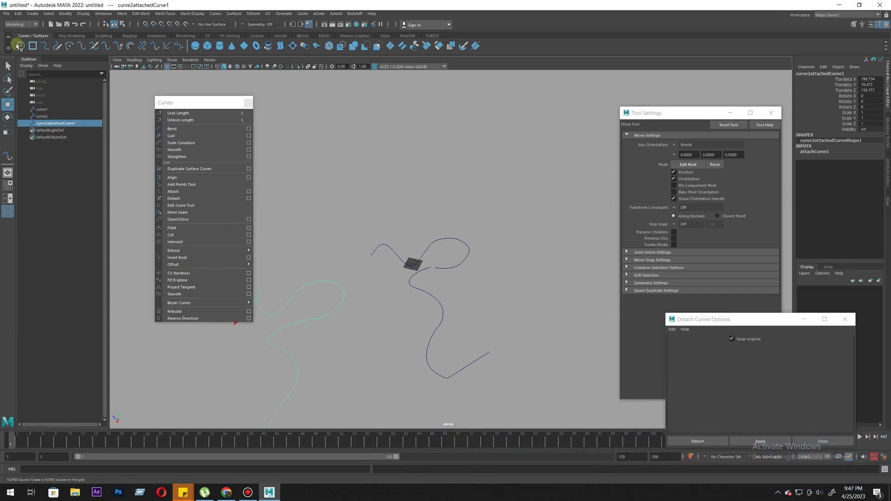
Create a NURBS circle at the grid's centre and scale it uniformly to about 52.4.
{"action": "right_click_drag", "start_coordinate": [350, 199], "coordinate": [408, 268], "text": "alt"}
{"action": "left_click_drag", "start_coordinate": [408, 268], "coordinate": [427, 287], "text": "alt"}
{"action": "key", "text": "r"}
{"action": "left_click_drag", "start_coordinate": [429, 230], "coordinate": [495, 221]}
{"action": "middle_click_drag", "start_coordinate": [420, 231], "coordinate": [432, 280], "text": "alt"}
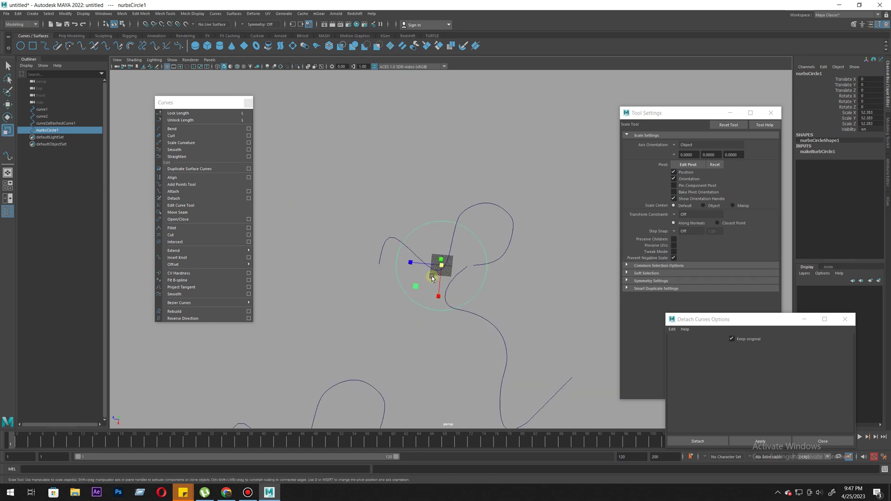
Move the circle off the grid to about 88 in X and 173 in Z.
{"action": "key", "text": "w"}
{"action": "left_click_drag", "start_coordinate": [416, 288], "coordinate": [258, 331]}
{"action": "middle_click_drag", "start_coordinate": [262, 263], "coordinate": [307, 239], "text": "alt"}
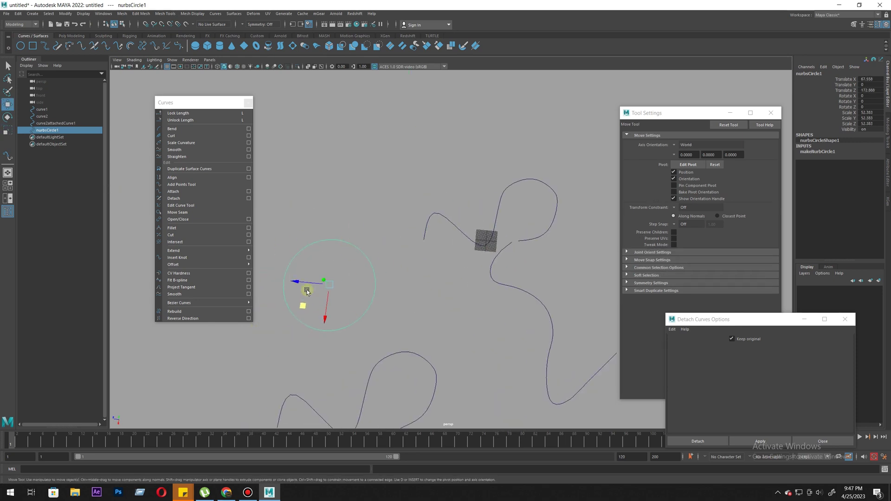
{"action": "left_click_drag", "start_coordinate": [374, 302], "coordinate": [420, 195], "text": "alt"}
Move the two source curves and the attached curve away from the grid to clear the drawing area.
{"action": "left_click", "coordinate": [454, 263]}
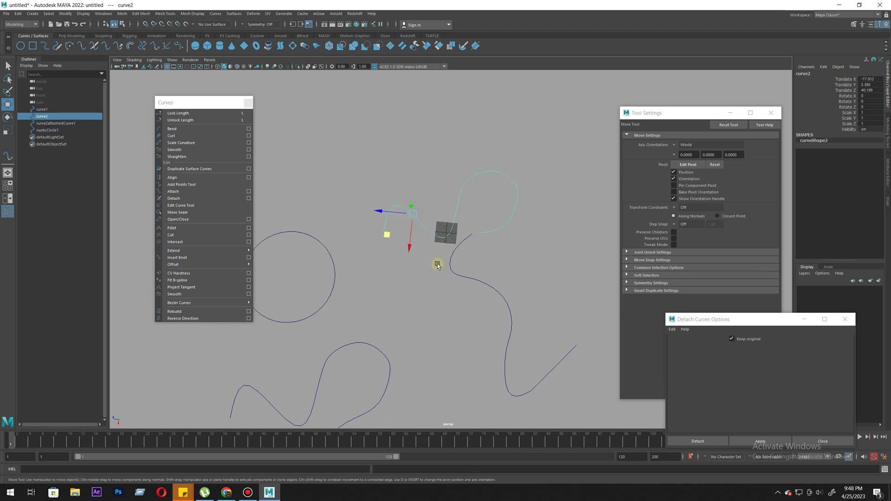
{"action": "middle_click_drag", "start_coordinate": [454, 263], "coordinate": [617, 247]}
{"action": "left_click", "coordinate": [510, 335]}
{"action": "middle_click_drag", "start_coordinate": [523, 313], "coordinate": [560, 435]}
{"action": "middle_click_drag", "start_coordinate": [469, 375], "coordinate": [515, 241], "text": "alt"}
{"action": "right_click_drag", "start_coordinate": [501, 296], "coordinate": [209, 297], "text": "alt"}
{"action": "middle_click_drag", "start_coordinate": [502, 331], "coordinate": [287, 340]}
{"action": "left_click_drag", "start_coordinate": [283, 338], "coordinate": [268, 333]}
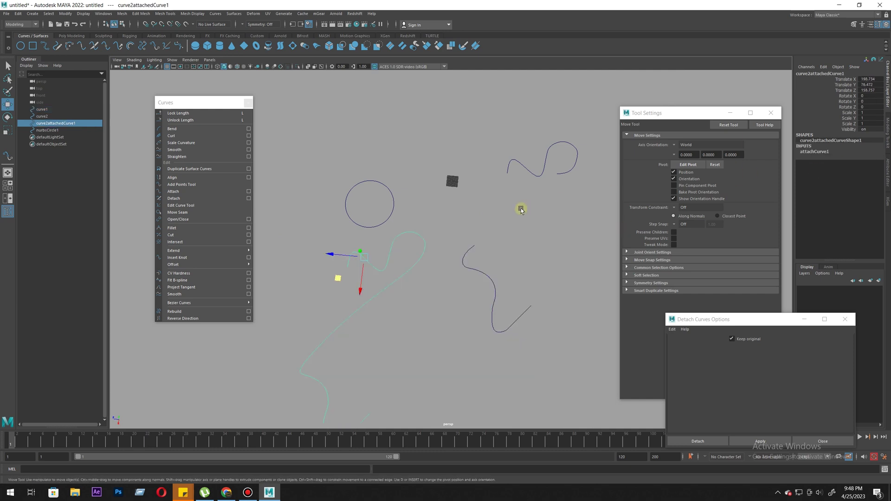
{"action": "left_click_drag", "start_coordinate": [486, 256], "coordinate": [470, 299]}
{"action": "middle_click_drag", "start_coordinate": [481, 300], "coordinate": [481, 338]}
{"action": "left_click_drag", "start_coordinate": [407, 261], "coordinate": [397, 298]}
Draw a rounded EP curve loop around the grid's centre, placing its last point on its starting point.
{"action": "right_click_drag", "start_coordinate": [427, 322], "coordinate": [533, 333], "text": "alt"}
{"action": "middle_click_drag", "start_coordinate": [533, 333], "coordinate": [519, 368], "text": "alt"}
{"action": "right_click_drag", "start_coordinate": [365, 214], "coordinate": [448, 224], "text": "alt"}
{"action": "middle_click_drag", "start_coordinate": [448, 224], "coordinate": [459, 313], "text": "alt"}
{"action": "scroll", "coordinate": [441, 293], "scroll_direction": "up", "scroll_amount": 3}
{"action": "right_click_drag", "start_coordinate": [418, 223], "coordinate": [461, 334], "text": "alt"}
{"action": "middle_click_drag", "start_coordinate": [462, 334], "coordinate": [449, 276], "text": "alt"}
{"action": "scroll", "coordinate": [450, 277], "scroll_direction": "up", "scroll_amount": 2}
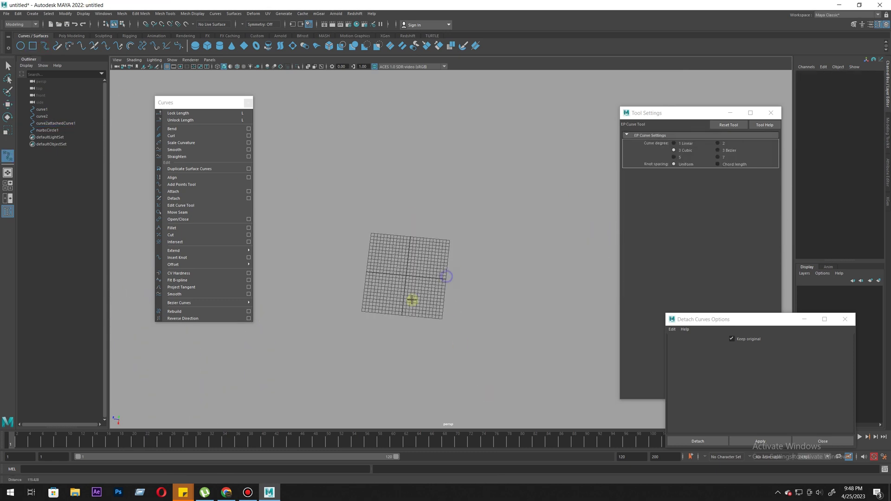
{"action": "middle_click_drag", "start_coordinate": [405, 295], "coordinate": [407, 283], "text": "alt"}
{"action": "left_click", "coordinate": [409, 240]}
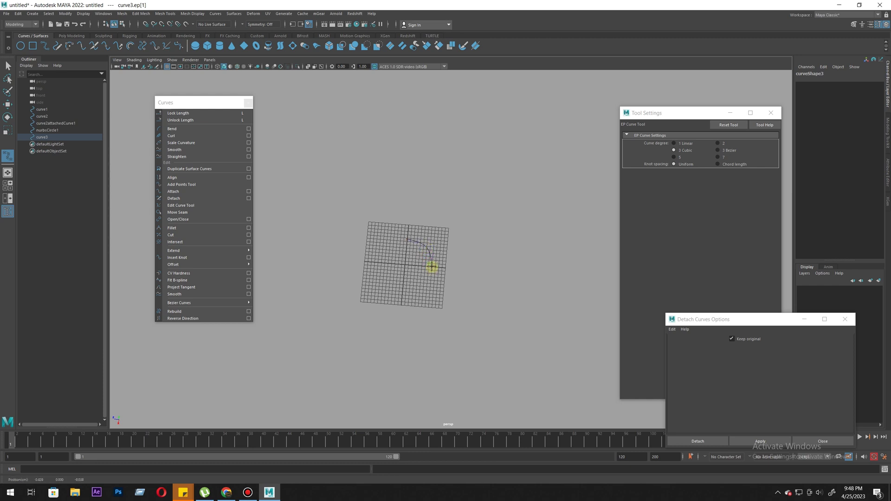
{"action": "left_click", "coordinate": [425, 285]}
{"action": "left_click", "coordinate": [406, 236]}
{"action": "key", "text": "Return"}
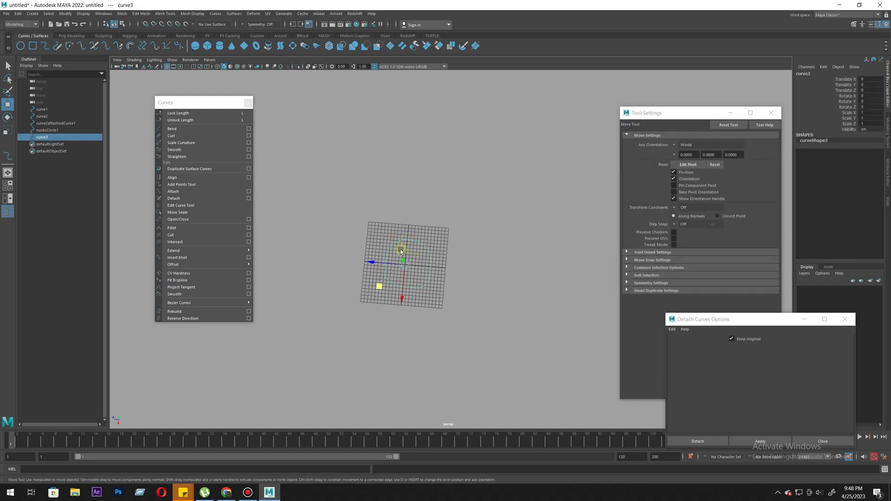
Apply Open/Close to the hand-drawn loop to close it where its two ends meet.
{"action": "scroll", "coordinate": [390, 241], "scroll_direction": "up", "scroll_amount": 6}
{"action": "right_click_drag", "start_coordinate": [439, 264], "coordinate": [274, 263], "text": "alt"}
{"action": "right_click_drag", "start_coordinate": [563, 346], "coordinate": [368, 225], "text": "alt"}
{"action": "middle_click_drag", "start_coordinate": [433, 295], "coordinate": [488, 284], "text": "alt"}
{"action": "right_click_drag", "start_coordinate": [417, 239], "coordinate": [780, 374], "text": "alt"}
{"action": "scroll", "coordinate": [467, 250], "scroll_direction": "up", "scroll_amount": 6}
{"action": "scroll", "coordinate": [442, 279], "scroll_direction": "down", "scroll_amount": 2}
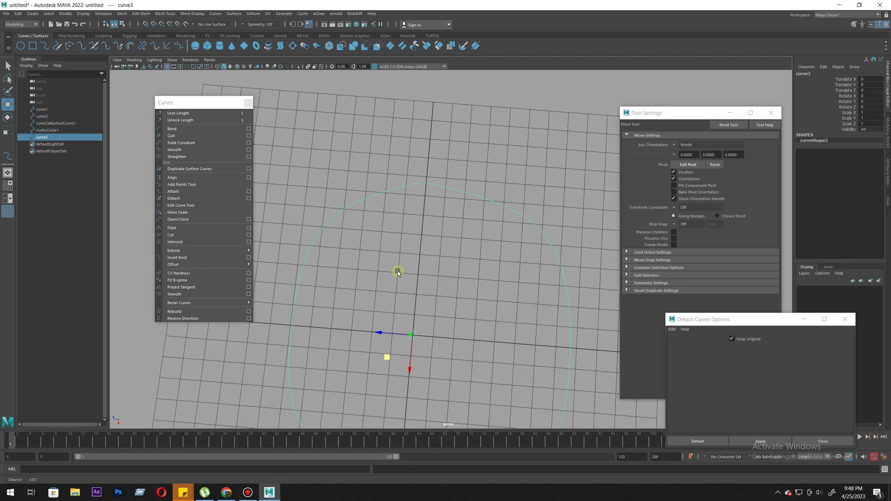
{"action": "left_click", "coordinate": [188, 219]}
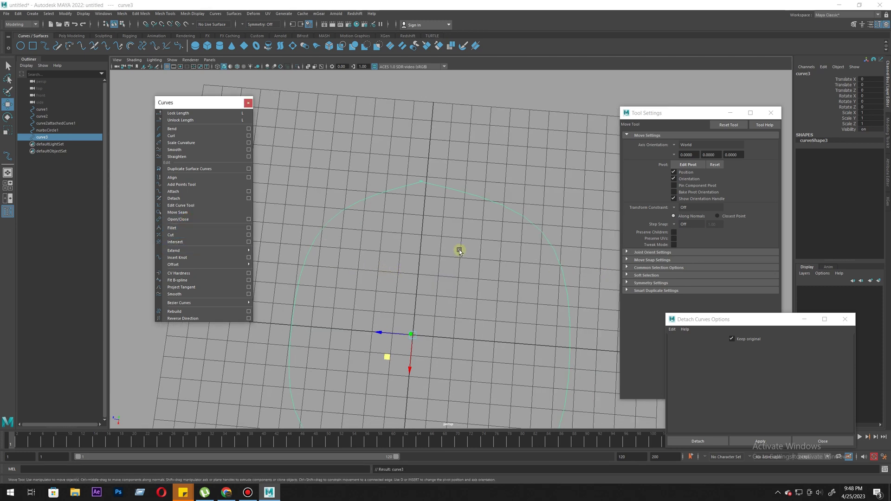
Display the closed loop's control vertices and shift the first one along the seam at the far side.
{"action": "right_click_drag", "start_coordinate": [445, 210], "coordinate": [438, 283], "text": "alt"}
{"action": "right_click_drag", "start_coordinate": [394, 207], "coordinate": [682, 306], "text": "alt"}
{"action": "right_click_drag", "start_coordinate": [430, 209], "coordinate": [631, 255], "text": "alt"}
{"action": "right_click_drag", "start_coordinate": [332, 184], "coordinate": [300, 235], "text": "alt"}
{"action": "middle_click_drag", "start_coordinate": [378, 263], "coordinate": [427, 213], "text": "alt"}
{"action": "right_click_drag", "start_coordinate": [427, 213], "coordinate": [513, 319], "text": "alt"}
{"action": "right_click_drag", "start_coordinate": [440, 189], "coordinate": [221, 189]}
{"action": "right_click_drag", "start_coordinate": [416, 223], "coordinate": [363, 201], "text": "alt"}
{"action": "left_click", "coordinate": [377, 212]}
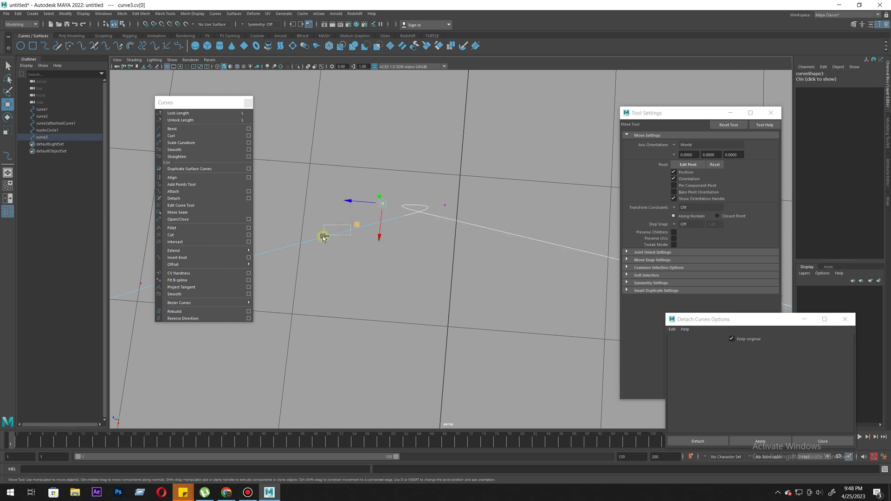
{"action": "middle_click_drag", "start_coordinate": [354, 225], "coordinate": [441, 243]}
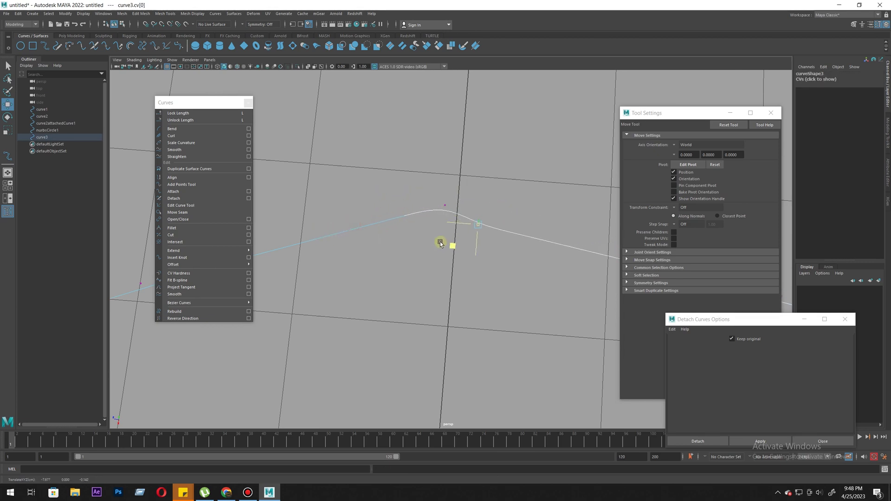
Move the neighbouring control vertex at the loop's seam and return the curve to object mode.
{"action": "left_click_drag", "start_coordinate": [436, 187], "coordinate": [453, 211]}
{"action": "middle_click_drag", "start_coordinate": [452, 258], "coordinate": [340, 287]}
{"action": "right_click_drag", "start_coordinate": [575, 335], "coordinate": [387, 310], "text": "alt"}
{"action": "left_click", "coordinate": [445, 217]}
{"action": "scroll", "coordinate": [480, 278], "scroll_direction": "down", "scroll_amount": 5}
{"action": "right_click_drag", "start_coordinate": [456, 254], "coordinate": [512, 235]}
Move the large circle beside the grid, to about 22 in X and 73 in Z, and open it with Open/Close.
{"action": "right_click_drag", "start_coordinate": [435, 303], "coordinate": [386, 297], "text": "alt"}
{"action": "middle_click_drag", "start_coordinate": [397, 286], "coordinate": [383, 272], "text": "alt"}
{"action": "left_click_drag", "start_coordinate": [383, 272], "coordinate": [401, 303], "text": "alt"}
{"action": "right_click_drag", "start_coordinate": [498, 330], "coordinate": [379, 305], "text": "alt"}
{"action": "middle_click_drag", "start_coordinate": [378, 305], "coordinate": [491, 264], "text": "alt"}
{"action": "right_click_drag", "start_coordinate": [492, 264], "coordinate": [311, 319], "text": "alt"}
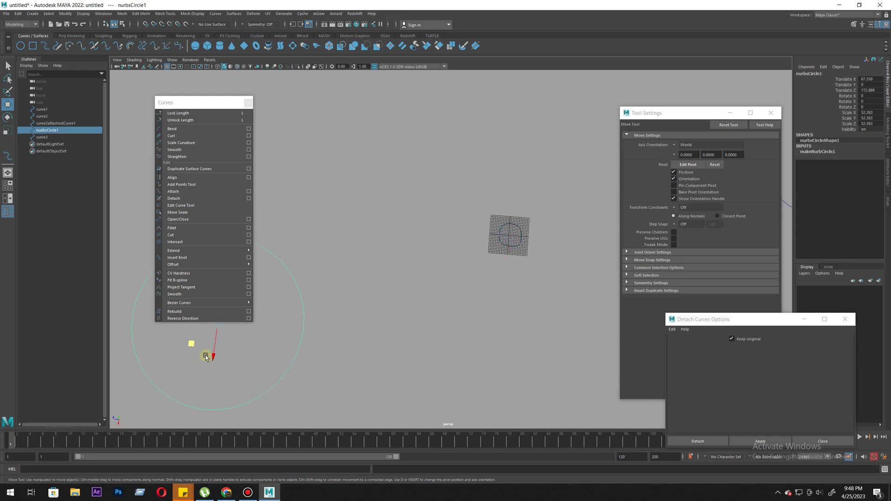
{"action": "left_click_drag", "start_coordinate": [201, 353], "coordinate": [363, 282]}
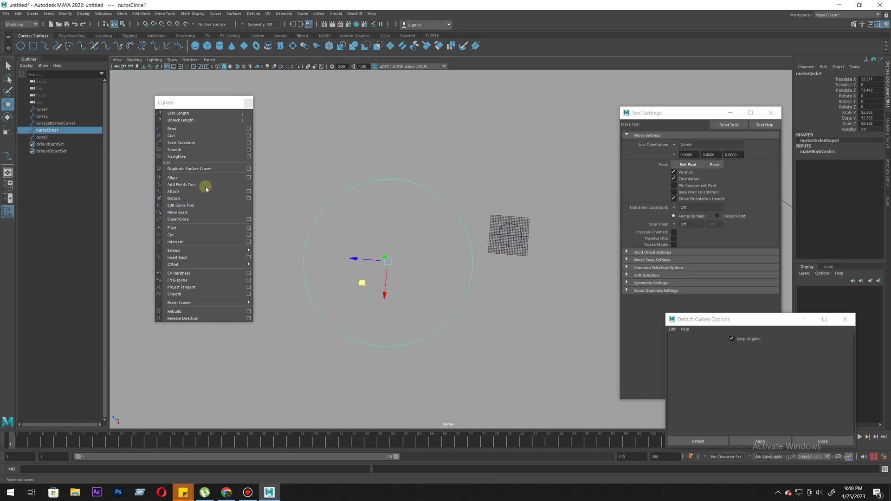
{"action": "left_click", "coordinate": [195, 219]}
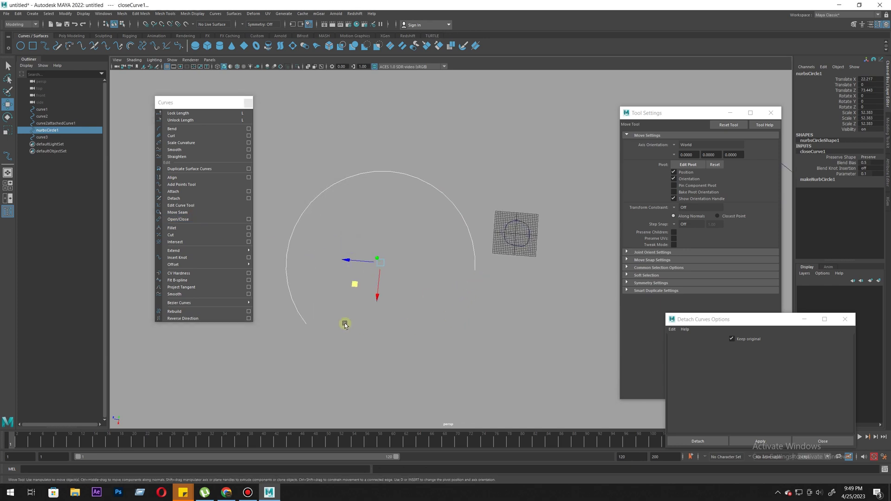
Display the opened circle's control vertices to examine its two open ends, and return to object mode.
{"action": "right_click_drag", "start_coordinate": [445, 210], "coordinate": [519, 171]}
{"action": "left_click", "coordinate": [458, 217]}
{"action": "right_click_drag", "start_coordinate": [469, 246], "coordinate": [385, 265]}
{"action": "left_click", "coordinate": [466, 278]}
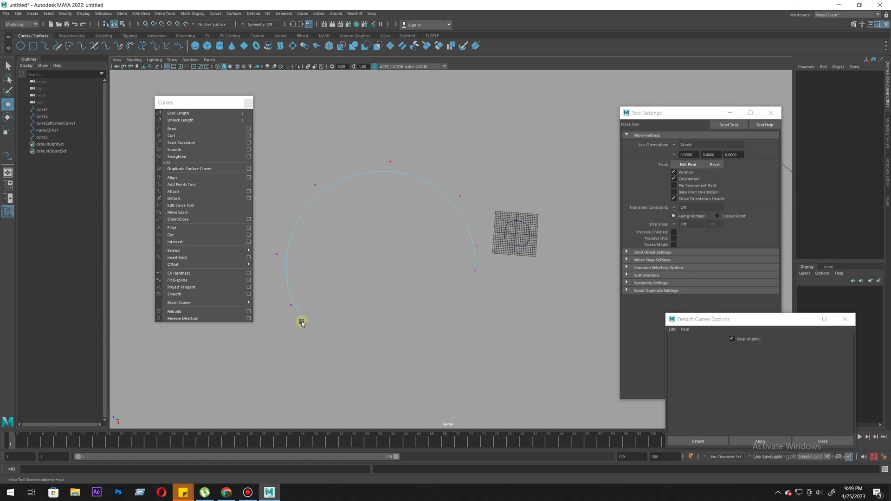
{"action": "middle_click_drag", "start_coordinate": [414, 264], "coordinate": [409, 296], "text": "alt"}
{"action": "left_click", "coordinate": [355, 155]}
{"action": "right_click_drag", "start_coordinate": [363, 230], "coordinate": [416, 133]}
Select the hand-drawn loop and the opened circle together and move them well away from the grid.
{"action": "left_click", "coordinate": [469, 299], "text": "shift"}
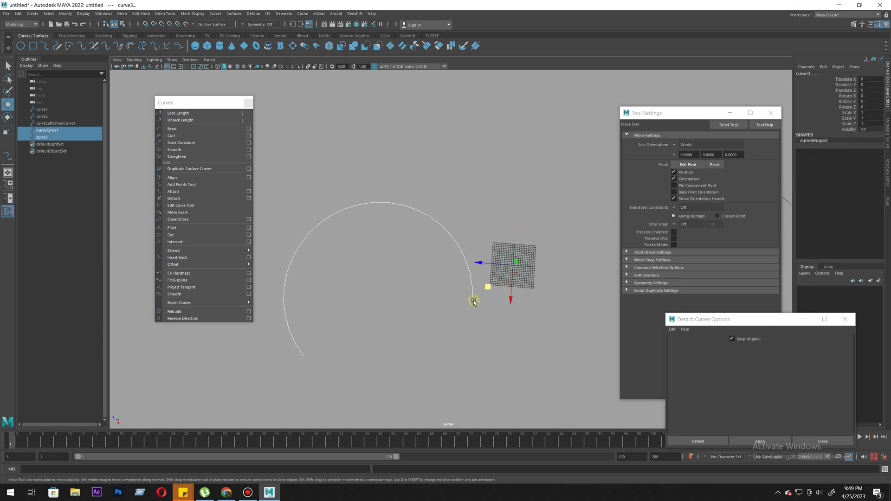
{"action": "middle_click_drag", "start_coordinate": [484, 290], "coordinate": [418, 184]}
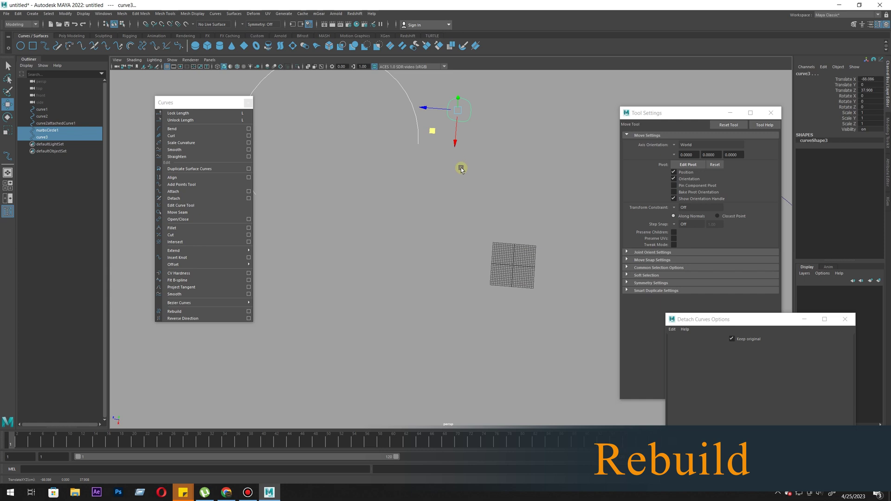
{"action": "left_click", "coordinate": [492, 215]}
{"action": "left_click_drag", "start_coordinate": [479, 119], "coordinate": [399, 155]}
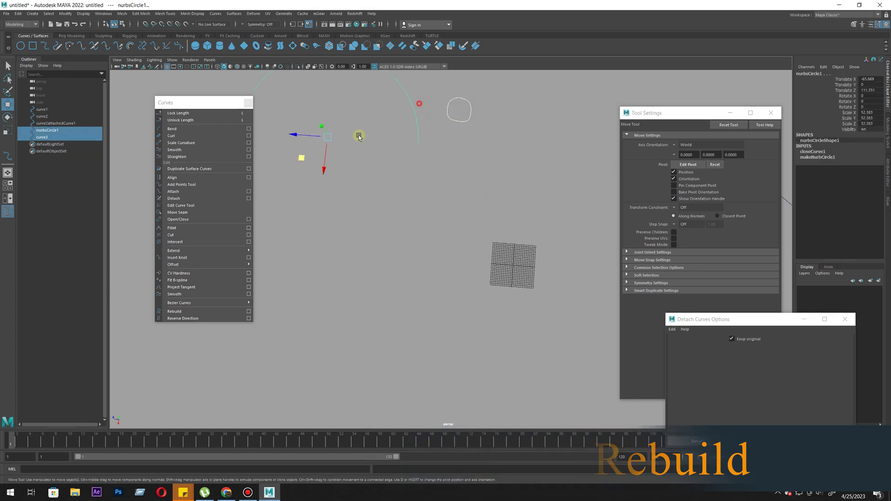
{"action": "left_click_drag", "start_coordinate": [356, 136], "coordinate": [348, 143]}
{"action": "middle_click_drag", "start_coordinate": [451, 189], "coordinate": [434, 251], "text": "alt"}
{"action": "left_click_drag", "start_coordinate": [384, 141], "coordinate": [597, 257]}
{"action": "middle_click_drag", "start_coordinate": [413, 263], "coordinate": [135, 125]}
Create a second NURBS circle at the grid's centre and scale it uniformly to about 27.8.
{"action": "left_click", "coordinate": [22, 46]}
{"action": "middle_click_drag", "start_coordinate": [496, 397], "coordinate": [457, 335], "text": "alt"}
{"action": "scroll", "coordinate": [500, 330], "scroll_direction": "up", "scroll_amount": 1}
{"action": "key", "text": "r"}
{"action": "left_click_drag", "start_coordinate": [453, 268], "coordinate": [533, 362]}
{"action": "scroll", "coordinate": [493, 309], "scroll_direction": "up", "scroll_amount": 3}
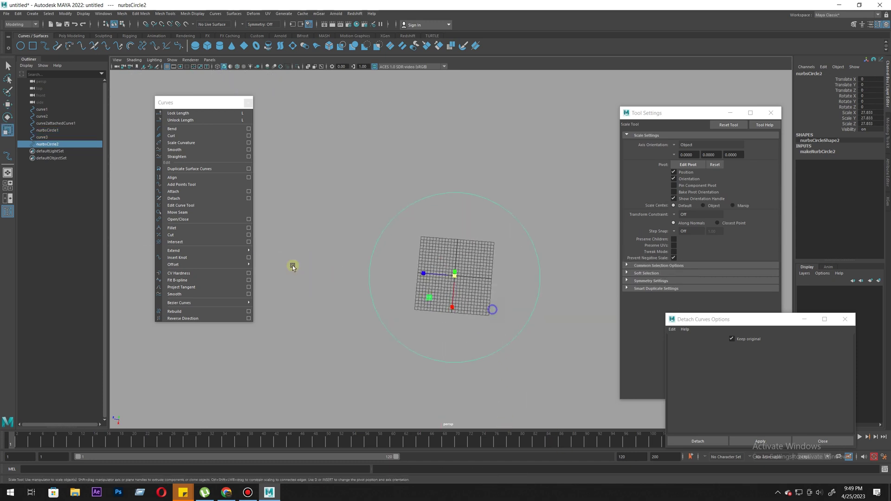
Display the new circle's control vertices and pull the two opposite side vertices outward to widen it.
{"action": "right_click_drag", "start_coordinate": [493, 309], "coordinate": [298, 266]}
{"action": "left_click_drag", "start_coordinate": [492, 292], "coordinate": [395, 269], "text": "alt"}
{"action": "left_click_drag", "start_coordinate": [385, 257], "coordinate": [341, 290]}
{"action": "left_click_drag", "start_coordinate": [415, 314], "coordinate": [396, 310], "text": "alt"}
{"action": "key", "text": "w"}
{"action": "left_click_drag", "start_coordinate": [335, 297], "coordinate": [291, 305]}
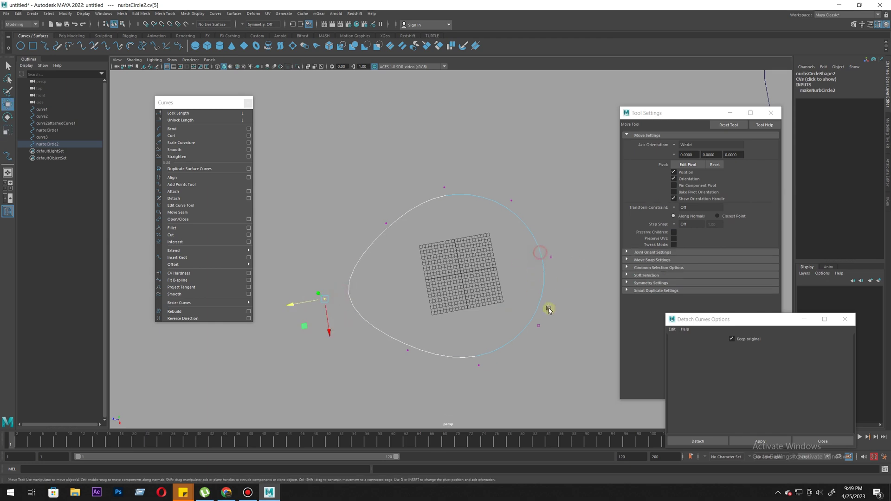
{"action": "left_click_drag", "start_coordinate": [543, 310], "coordinate": [559, 248]}
{"action": "mouse_move", "coordinate": [555, 260]}
{"action": "left_mouse_down", "text": "alt"}
{"action": "mouse_move", "coordinate": [539, 264]}
{"action": "mouse_move", "coordinate": [563, 270]}
{"action": "left_mouse_up", "text": "alt"}
Push the middle far-side control vertex inward to the grid's centre and flatten the near side by moving its three vertices inward.
{"action": "left_click_drag", "start_coordinate": [420, 155], "coordinate": [459, 286]}
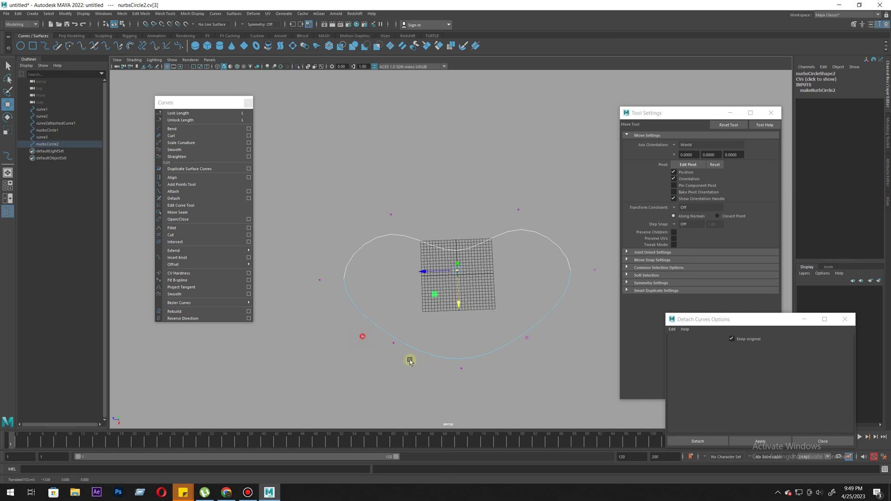
{"action": "left_click_drag", "start_coordinate": [432, 374], "coordinate": [567, 391]}
{"action": "left_click_drag", "start_coordinate": [461, 393], "coordinate": [459, 337]}
{"action": "left_click_drag", "start_coordinate": [415, 275], "coordinate": [414, 335]}
{"action": "left_click_drag", "start_coordinate": [492, 279], "coordinate": [534, 310], "text": "shift"}
{"action": "left_click_drag", "start_coordinate": [459, 323], "coordinate": [463, 337]}
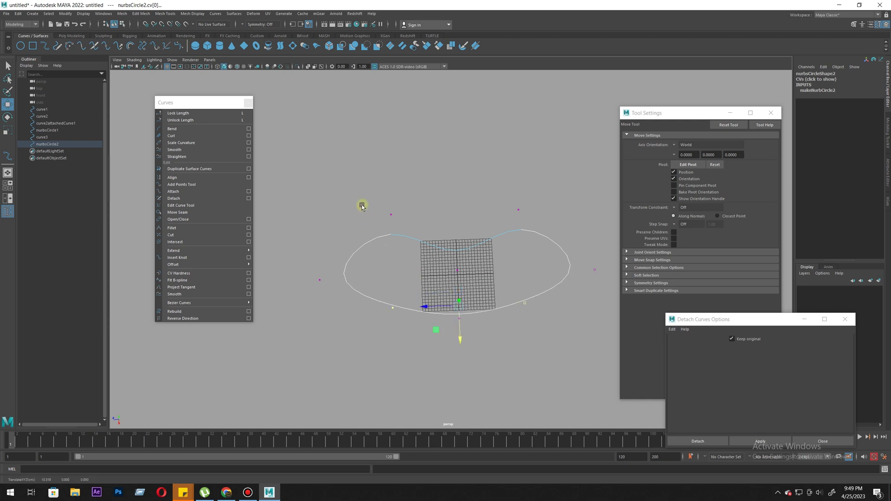
Move the three far-side control vertices toward the near edge and scale the outer two closer together.
{"action": "left_click_drag", "start_coordinate": [351, 184], "coordinate": [493, 289]}
{"action": "left_click_drag", "start_coordinate": [450, 271], "coordinate": [458, 285]}
{"action": "left_click_drag", "start_coordinate": [365, 191], "coordinate": [543, 289]}
{"action": "mouse_move", "coordinate": [460, 299]}
{"action": "left_mouse_down"}
{"action": "mouse_move", "coordinate": [460, 286]}
{"action": "mouse_move", "coordinate": [461, 302]}
{"action": "left_mouse_up"}
{"action": "left_click_drag", "start_coordinate": [373, 225], "coordinate": [552, 251]}
{"action": "key", "text": "r"}
{"action": "left_click_drag", "start_coordinate": [425, 240], "coordinate": [441, 249]}
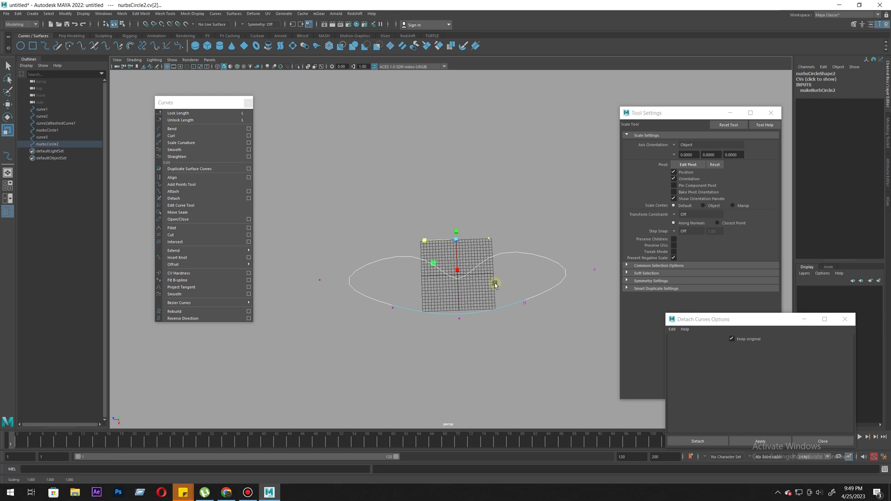
Select the reshaped circle in object mode and open the Rebuild Curve options.
{"action": "left_click", "coordinate": [522, 251]}
{"action": "left_click", "coordinate": [534, 254]}
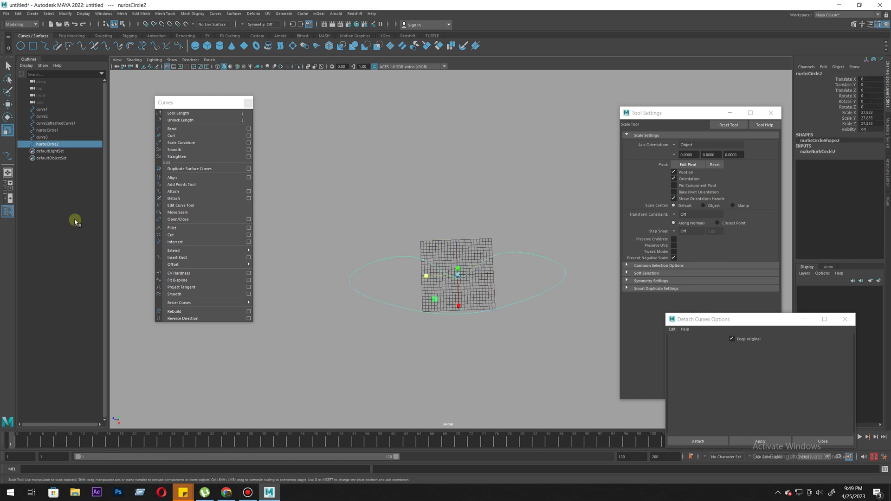
{"action": "left_click", "coordinate": [250, 312]}
{"action": "left_click_drag", "start_coordinate": [742, 325], "coordinate": [366, 84]}
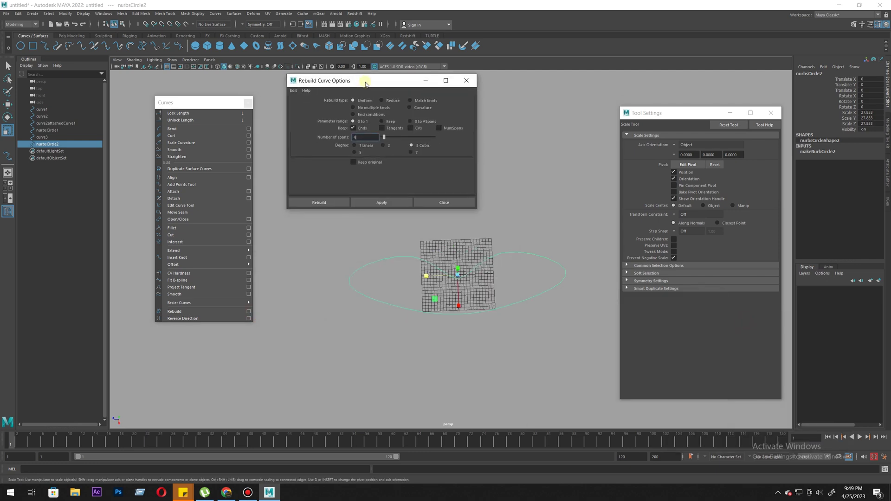
{"action": "left_click", "coordinate": [294, 91]}
{"action": "left_click", "coordinate": [341, 128]}
Rebuild the reshaped circle as a Uniform, 3 Cubic curve with 12 spans.
{"action": "right_click_drag", "start_coordinate": [408, 258], "coordinate": [338, 288]}
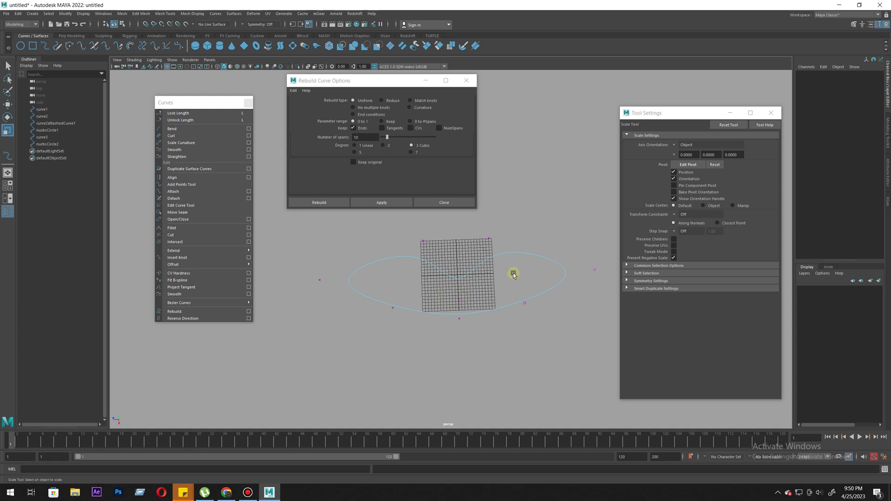
{"action": "left_click", "coordinate": [366, 137]}
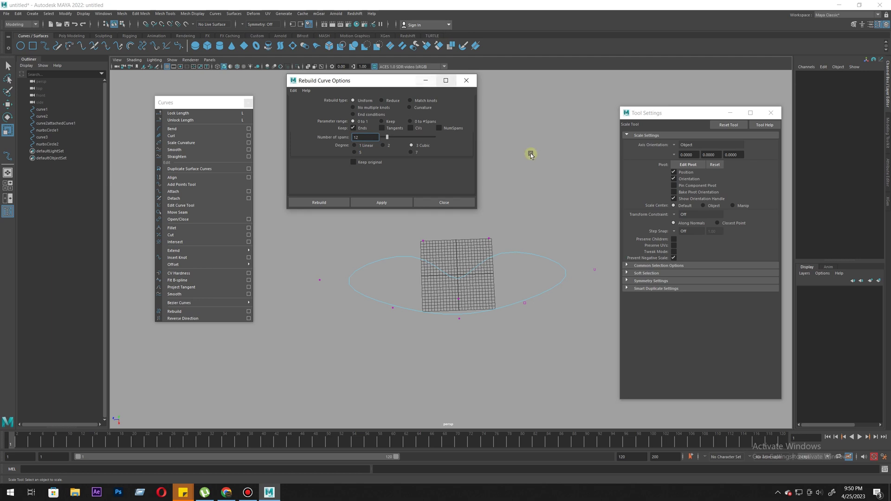
{"action": "left_click", "coordinate": [388, 200]}
{"action": "right_click_drag", "start_coordinate": [454, 264], "coordinate": [531, 223]}
{"action": "left_click", "coordinate": [382, 204]}
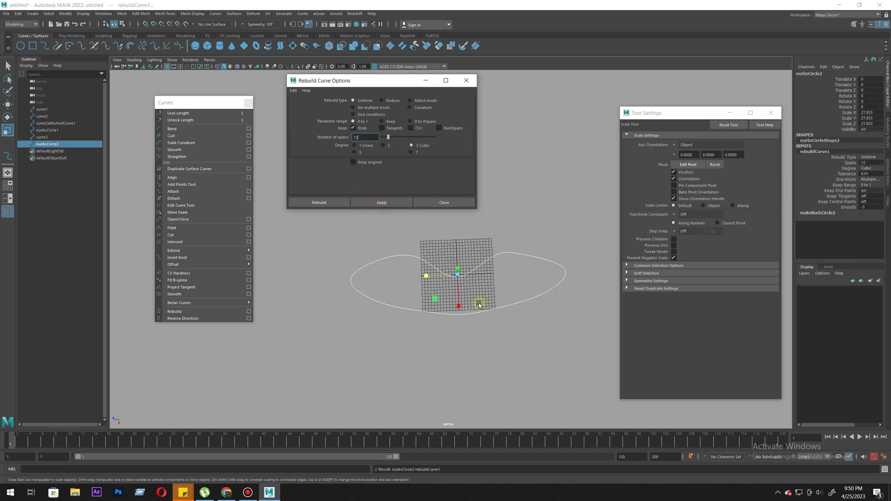
Display the rebuilt curve's control vertices and select different ones around it to examine their distribution and influence.
{"action": "right_click_drag", "start_coordinate": [484, 265], "coordinate": [441, 269]}
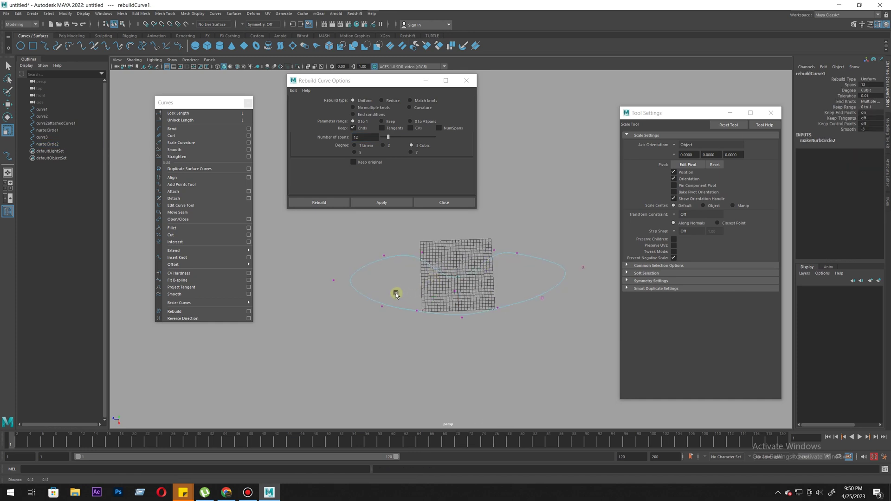
{"action": "left_click", "coordinate": [362, 298]}
{"action": "left_click_drag", "start_coordinate": [328, 322], "coordinate": [381, 344]}
{"action": "left_click_drag", "start_coordinate": [407, 239], "coordinate": [422, 356]}
{"action": "left_click_drag", "start_coordinate": [436, 275], "coordinate": [452, 352]}
{"action": "left_click_drag", "start_coordinate": [472, 228], "coordinate": [488, 335]}
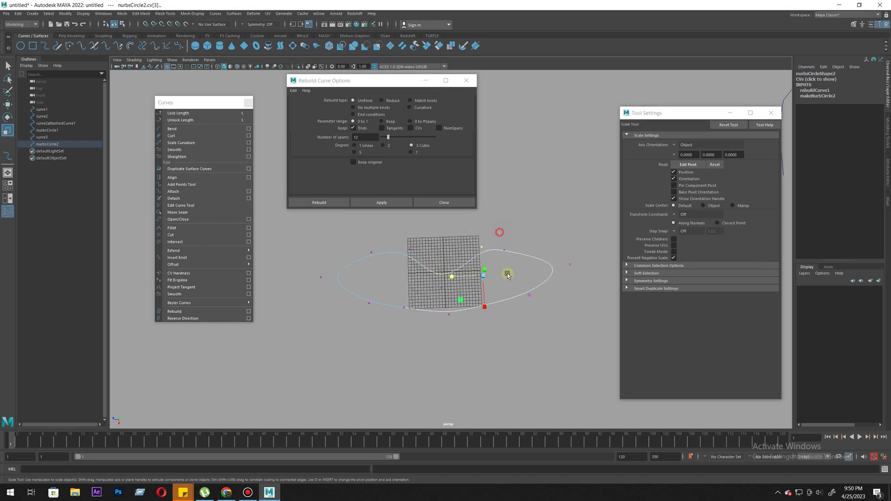
{"action": "left_click", "coordinate": [570, 265]}
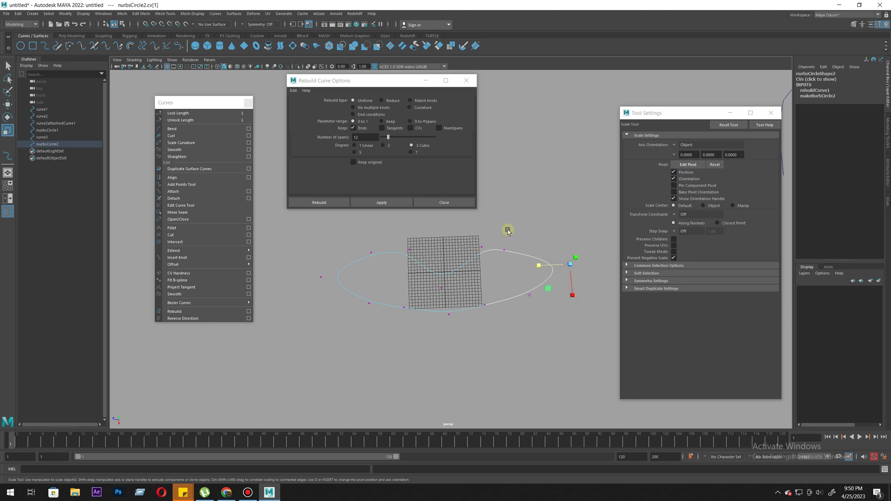
Move the control vertices flanking the far side's centre dip closer to the middle.
{"action": "mouse_move", "coordinate": [436, 298]}
{"action": "left_mouse_down", "text": "alt"}
{"action": "mouse_move", "coordinate": [446, 296]}
{"action": "mouse_move", "coordinate": [411, 302]}
{"action": "left_mouse_up", "text": "alt"}
{"action": "scroll", "coordinate": [430, 291], "scroll_direction": "up", "scroll_amount": 2}
{"action": "left_click", "coordinate": [430, 292]}
{"action": "key", "text": "w"}
{"action": "mouse_move", "coordinate": [394, 226]}
{"action": "left_mouse_down"}
{"action": "mouse_move", "coordinate": [467, 247]}
{"action": "mouse_move", "coordinate": [466, 255]}
{"action": "mouse_move", "coordinate": [420, 270]}
{"action": "mouse_move", "coordinate": [379, 272]}
{"action": "mouse_move", "coordinate": [396, 282]}
{"action": "left_mouse_up"}
{"action": "mouse_move", "coordinate": [471, 227]}
{"action": "left_mouse_down"}
{"action": "mouse_move", "coordinate": [497, 243]}
{"action": "mouse_move", "coordinate": [494, 261]}
{"action": "mouse_move", "coordinate": [436, 280]}
{"action": "left_mouse_up"}
{"action": "left_click_drag", "start_coordinate": [499, 241], "coordinate": [541, 322]}
{"action": "key", "text": "ctrl+z"}
Move the outer far-side control vertices toward the curve's two tips to form pointed mouth corners.
{"action": "mouse_move", "coordinate": [609, 258]}
{"action": "left_mouse_down"}
{"action": "mouse_move", "coordinate": [591, 308]}
{"action": "mouse_move", "coordinate": [563, 303]}
{"action": "left_mouse_up"}
{"action": "left_click_drag", "start_coordinate": [511, 234], "coordinate": [547, 300]}
{"action": "left_click_drag", "start_coordinate": [371, 256], "coordinate": [286, 297]}
Adjust the near-side control vertices by moving and scaling them to even out the lower arc, and return to object mode.
{"action": "left_click", "coordinate": [346, 311]}
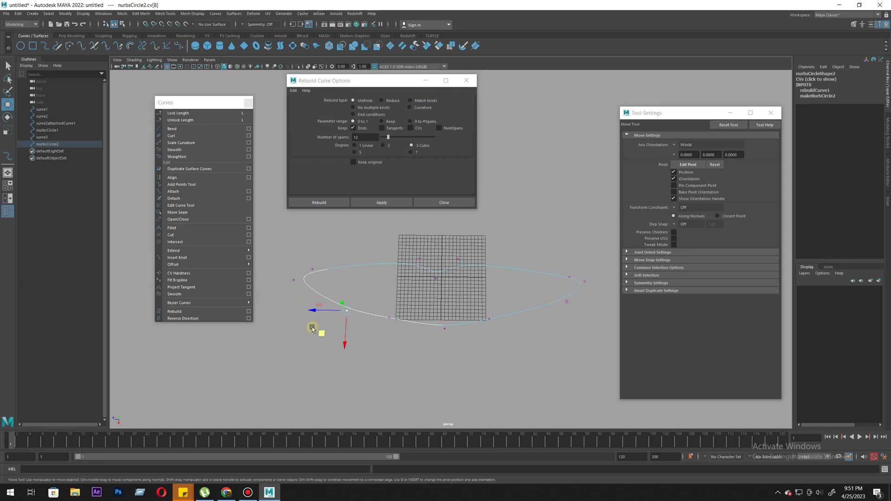
{"action": "left_click_drag", "start_coordinate": [320, 335], "coordinate": [367, 340]}
{"action": "left_click", "coordinate": [376, 303]}
{"action": "middle_click_drag", "start_coordinate": [472, 316], "coordinate": [490, 343]}
{"action": "key", "text": "r"}
{"action": "left_click_drag", "start_coordinate": [405, 318], "coordinate": [372, 317]}
{"action": "scroll", "coordinate": [468, 282], "scroll_direction": "down", "scroll_amount": 3}
{"action": "right_click_drag", "start_coordinate": [468, 281], "coordinate": [535, 202]}
{"action": "left_click", "coordinate": [523, 233]}
{"action": "scroll", "coordinate": [495, 262], "scroll_direction": "down", "scroll_amount": 6}
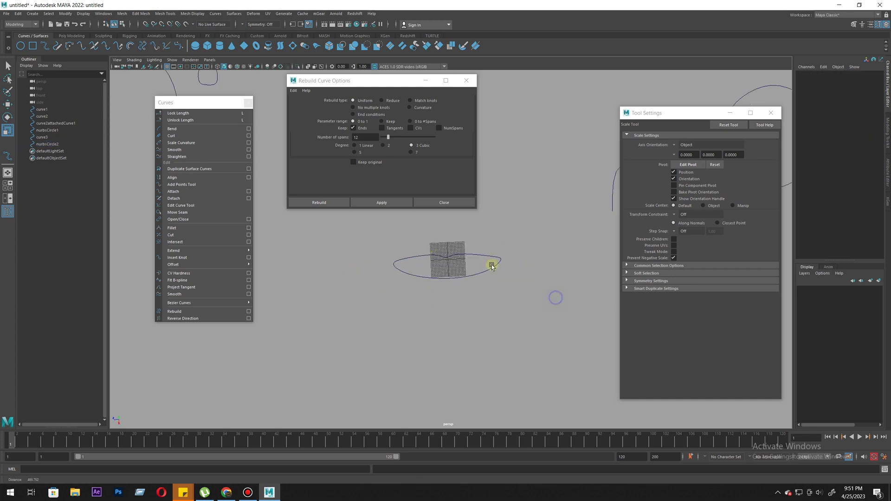
Move the mouth-shaped circle off the grid toward the near side of the scene.
{"action": "left_click_drag", "start_coordinate": [493, 264], "coordinate": [496, 272], "text": "alt"}
{"action": "scroll", "coordinate": [496, 271], "scroll_direction": "up", "scroll_amount": 4}
{"action": "left_click_drag", "start_coordinate": [501, 251], "coordinate": [512, 318]}
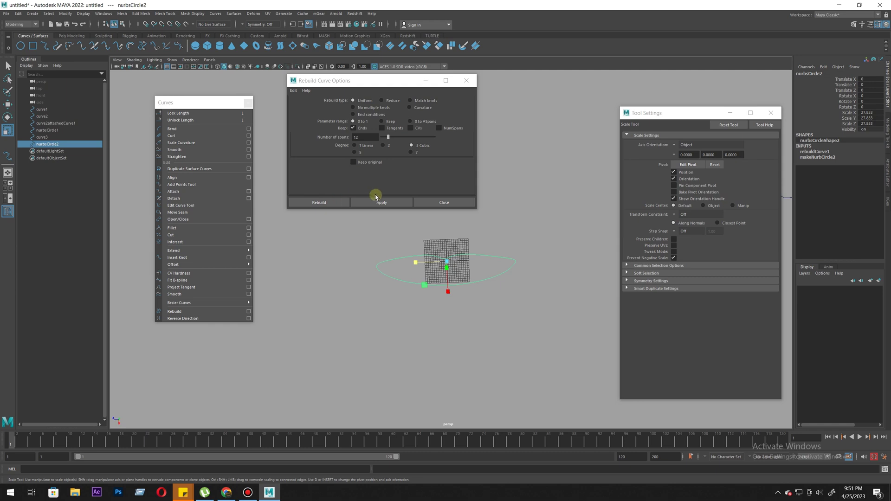
{"action": "scroll", "coordinate": [404, 251], "scroll_direction": "down", "scroll_amount": 5}
{"action": "key", "text": "w"}
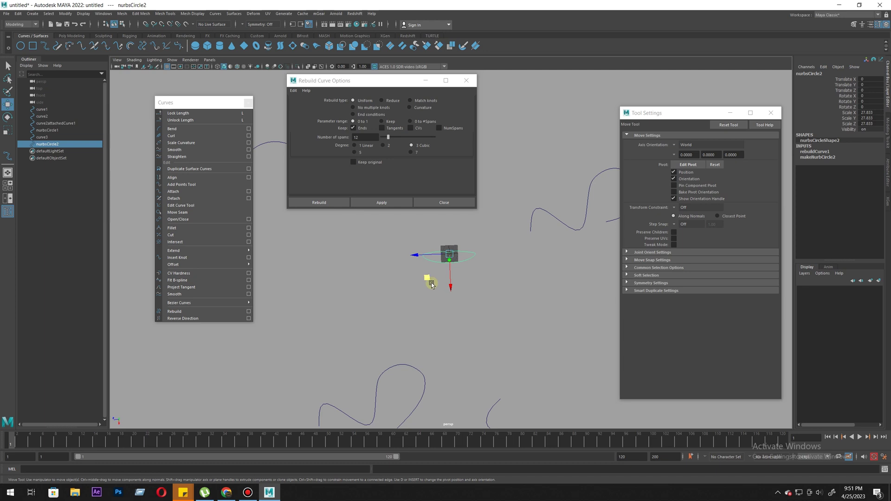
{"action": "left_click_drag", "start_coordinate": [430, 278], "coordinate": [322, 350]}
Select all the remaining curves in the scene and delete them.
{"action": "scroll", "coordinate": [376, 289], "scroll_direction": "down", "scroll_amount": 2}
{"action": "middle_click_drag", "start_coordinate": [345, 222], "coordinate": [356, 291], "text": "alt"}
{"action": "left_click_drag", "start_coordinate": [314, 250], "coordinate": [273, 281]}
{"action": "right_click_drag", "start_coordinate": [362, 286], "coordinate": [395, 320]}
{"action": "left_click_drag", "start_coordinate": [354, 238], "coordinate": [247, 309]}
{"action": "middle_click_drag", "start_coordinate": [391, 304], "coordinate": [322, 295]}
{"action": "scroll", "coordinate": [331, 292], "scroll_direction": "down", "scroll_amount": 3}
{"action": "left_click_drag", "start_coordinate": [317, 286], "coordinate": [548, 404]}
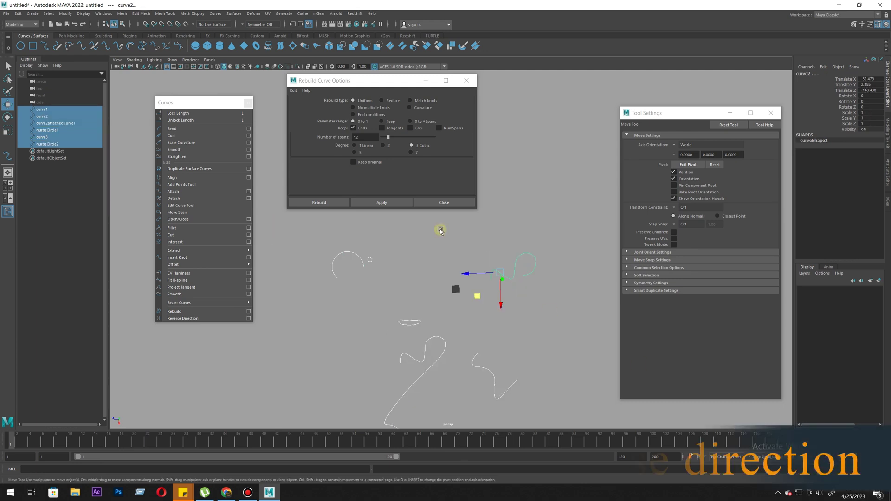
{"action": "key", "text": "Delete"}
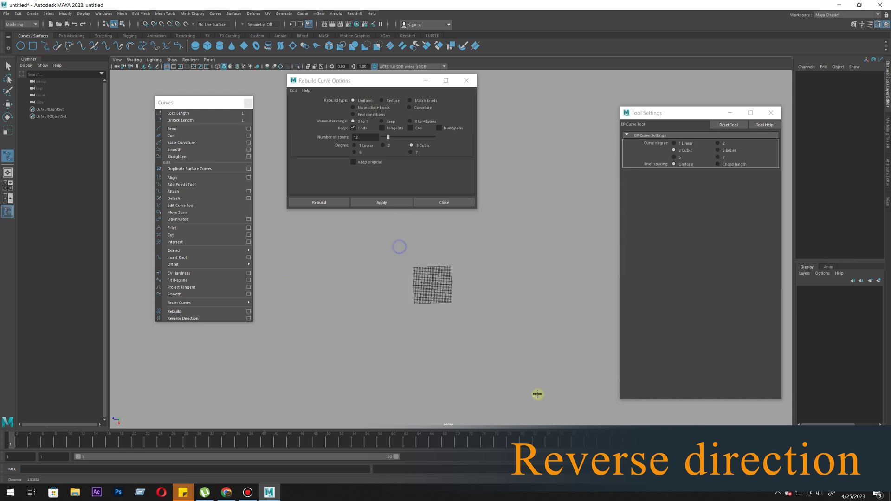
Draw a cubic EP curve through six points in a wavy S shape across the grid and finish it.
{"action": "left_click", "coordinate": [368, 345]}
{"action": "left_click", "coordinate": [355, 259]}
{"action": "left_click", "coordinate": [500, 324]}
{"action": "left_click", "coordinate": [559, 237]}
{"action": "left_click", "coordinate": [590, 166]}
{"action": "left_click", "coordinate": [599, 109]}
{"action": "middle_click_drag", "start_coordinate": [601, 128], "coordinate": [396, 274], "text": "alt"}
{"action": "right_click_drag", "start_coordinate": [478, 311], "coordinate": [396, 316], "text": "alt"}
{"action": "middle_click_drag", "start_coordinate": [396, 316], "coordinate": [414, 320], "text": "alt"}
{"action": "key", "text": "Return"}
{"action": "key", "text": "w"}
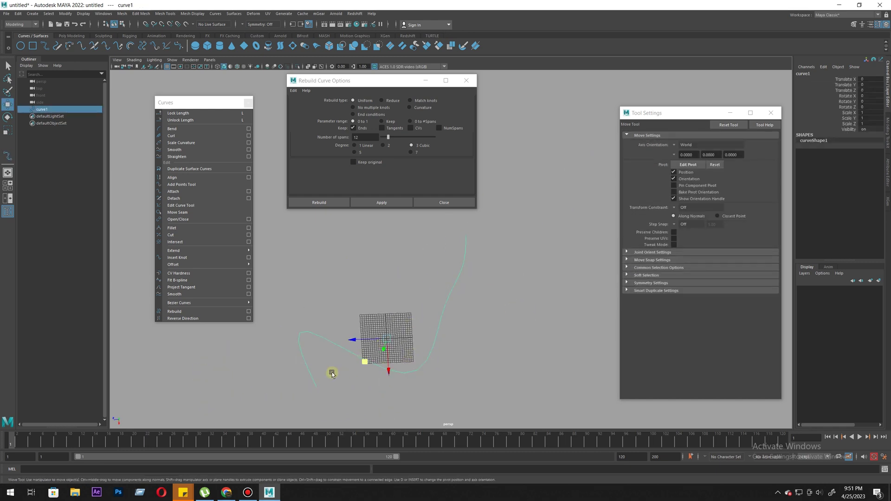
Move the control vertices at the curve's near end outward to round its first bend.
{"action": "left_click", "coordinate": [290, 376]}
{"action": "left_click_drag", "start_coordinate": [290, 377], "coordinate": [351, 415]}
{"action": "middle_click_drag", "start_coordinate": [310, 390], "coordinate": [269, 385]}
{"action": "left_click_drag", "start_coordinate": [299, 342], "coordinate": [325, 375]}
{"action": "middle_click_drag", "start_coordinate": [308, 389], "coordinate": [276, 371]}
{"action": "left_click_drag", "start_coordinate": [293, 286], "coordinate": [261, 310]}
{"action": "middle_click_drag", "start_coordinate": [296, 324], "coordinate": [348, 338]}
Move the curve's middle and far-end control vertices to smooth the dip and form a rounded second bend.
{"action": "left_click_drag", "start_coordinate": [387, 384], "coordinate": [464, 421]}
{"action": "middle_click_drag", "start_coordinate": [500, 403], "coordinate": [472, 354]}
{"action": "left_click_drag", "start_coordinate": [432, 286], "coordinate": [473, 336]}
{"action": "middle_click_drag", "start_coordinate": [474, 349], "coordinate": [492, 362]}
{"action": "left_click_drag", "start_coordinate": [493, 263], "coordinate": [419, 292]}
{"action": "middle_click_drag", "start_coordinate": [493, 295], "coordinate": [512, 307]}
{"action": "left_click_drag", "start_coordinate": [456, 247], "coordinate": [480, 258]}
{"action": "middle_click_drag", "start_coordinate": [494, 264], "coordinate": [510, 264]}
Return the reshaped curve to object mode and lock its length.
{"action": "right_click_drag", "start_coordinate": [365, 341], "coordinate": [450, 237]}
{"action": "key", "text": "F8"}
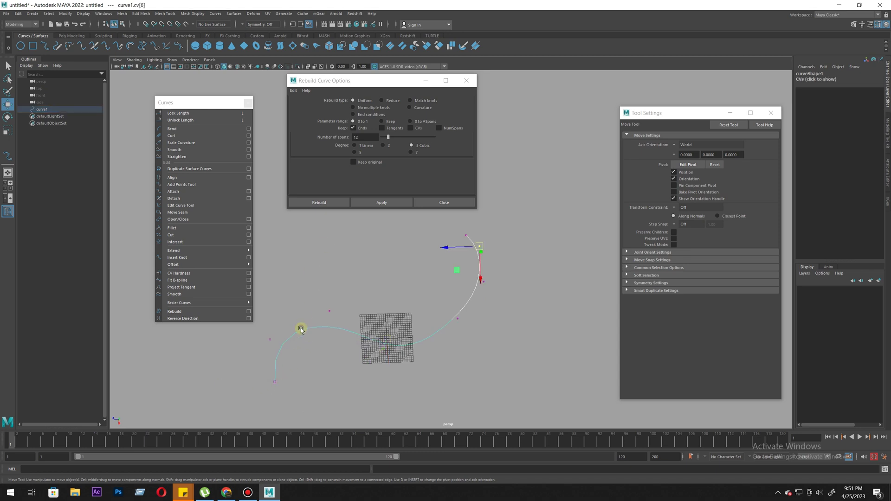
{"action": "key", "text": "F8"}
{"action": "left_click", "coordinate": [199, 113]}
Try moving the length-locked curve's two end control vertices, undo each move and return to object mode.
{"action": "right_click_drag", "start_coordinate": [288, 386], "coordinate": [168, 374]}
{"action": "left_click", "coordinate": [275, 382]}
{"action": "left_click_drag", "start_coordinate": [272, 383], "coordinate": [301, 366]}
{"action": "key", "text": "ctrl+z"}
{"action": "left_click_drag", "start_coordinate": [462, 255], "coordinate": [251, 124]}
{"action": "middle_click_drag", "start_coordinate": [693, 81], "coordinate": [827, 126]}
{"action": "key", "text": "ctrl+z"}
{"action": "right_click_drag", "start_coordinate": [443, 297], "coordinate": [646, 190]}
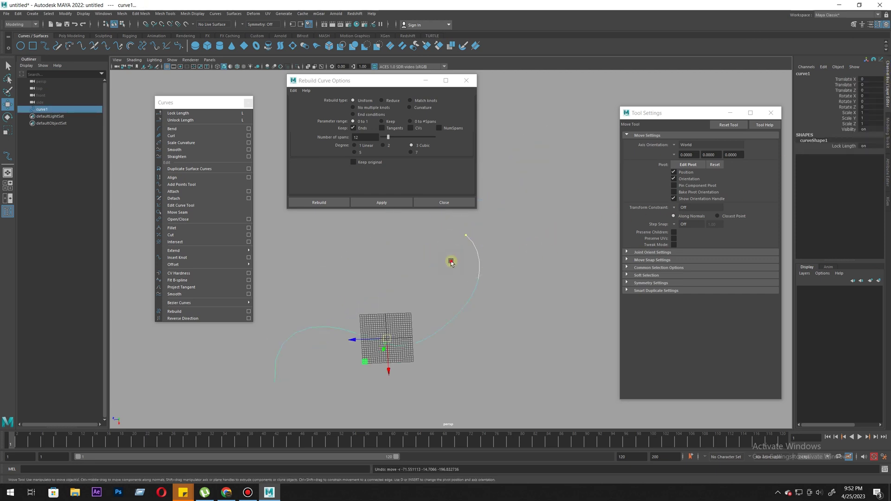
Reverse the direction of the length-locked curve without keeping the original.
{"action": "left_click", "coordinate": [451, 263]}
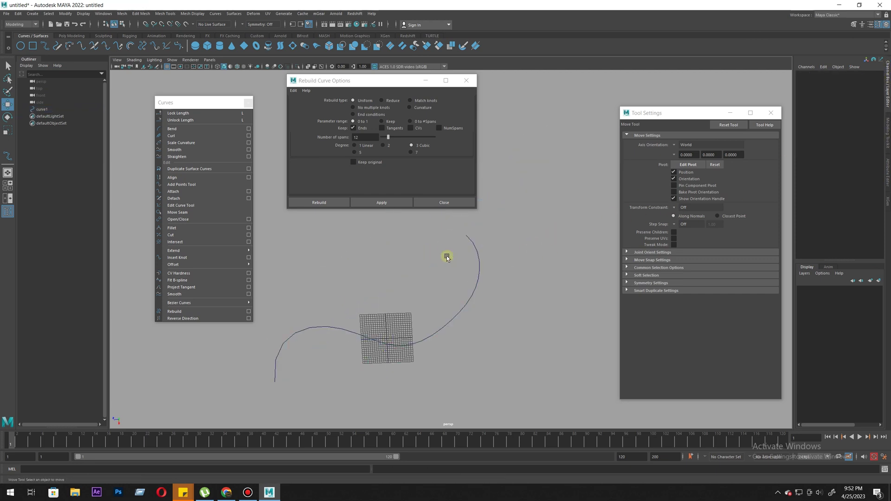
{"action": "left_click", "coordinate": [470, 238]}
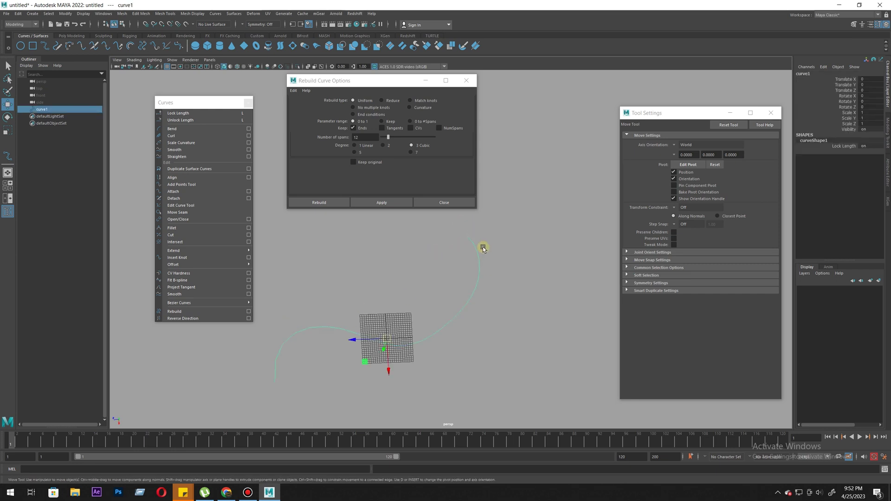
{"action": "left_click", "coordinate": [247, 319]}
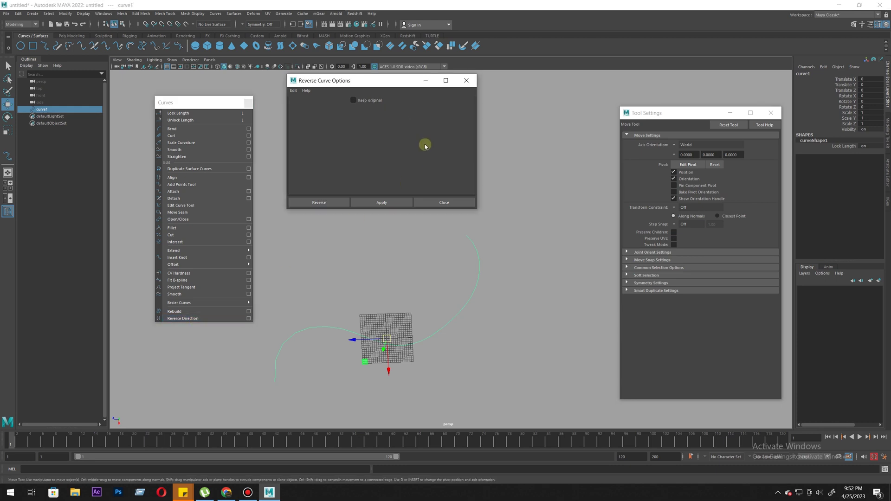
{"action": "left_click", "coordinate": [390, 204]}
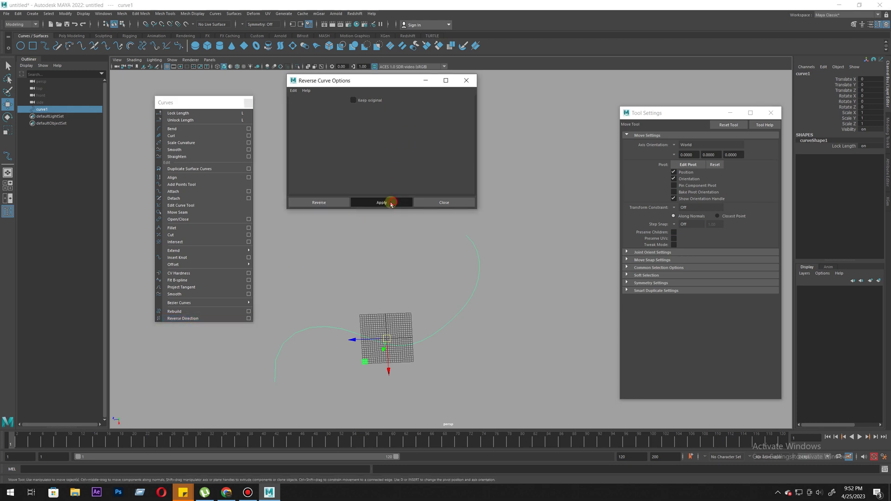
Try moving the reversed curve's far-end control vertex to test the length lock, and undo the moves.
{"action": "left_click", "coordinate": [470, 252]}
{"action": "left_click_drag", "start_coordinate": [437, 246], "coordinate": [434, 248]}
{"action": "middle_click_drag", "start_coordinate": [453, 261], "coordinate": [438, 336], "text": "alt"}
{"action": "left_click_drag", "start_coordinate": [431, 335], "coordinate": [613, 292]}
{"action": "middle_click_drag", "start_coordinate": [485, 314], "coordinate": [445, 210], "text": "alt"}
{"action": "right_click_drag", "start_coordinate": [567, 375], "coordinate": [497, 330], "text": "alt"}
{"action": "left_click_drag", "start_coordinate": [496, 238], "coordinate": [345, 405]}
{"action": "key", "text": "ctrl+z"}
{"action": "key", "text": "ctrl+z"}
{"action": "key", "text": "ctrl+z"}
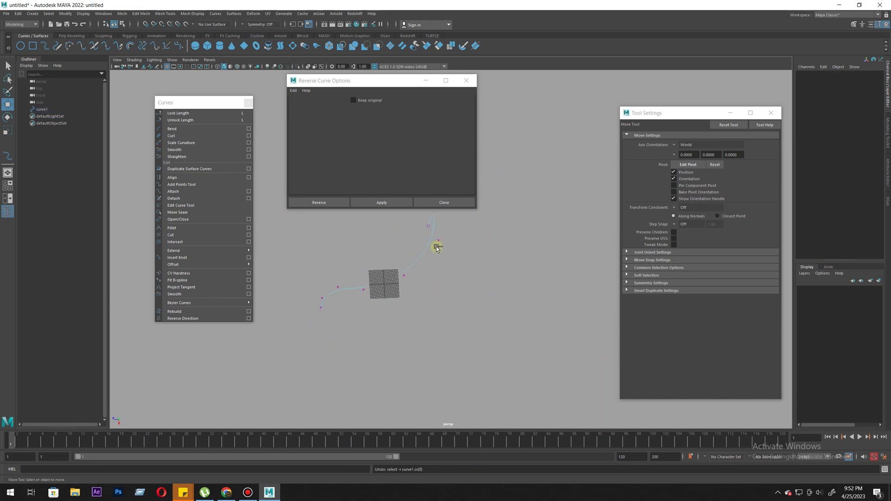
Move the reversed curve's far-end control vertex inward to bend the far portion of the curve.
{"action": "left_click_drag", "start_coordinate": [434, 237], "coordinate": [420, 220]}
{"action": "middle_click_drag", "start_coordinate": [416, 239], "coordinate": [412, 287], "text": "alt"}
{"action": "left_click_drag", "start_coordinate": [400, 296], "coordinate": [372, 260]}
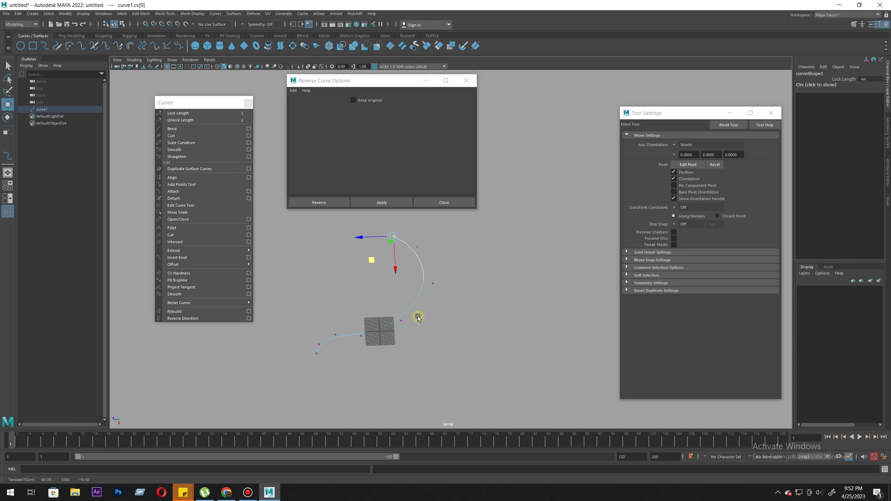
Shift the control vertex beside the grid and the one on the outer bend to adjust the locked curve's middle.
{"action": "left_click", "coordinate": [401, 321]}
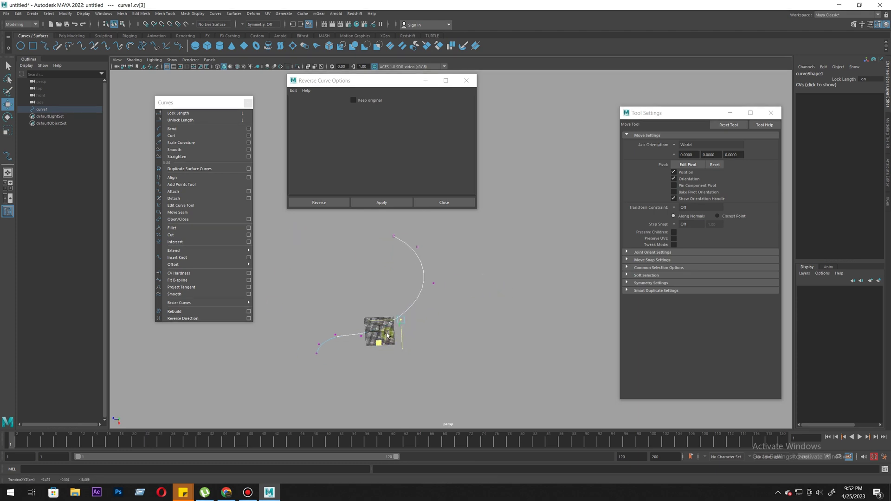
{"action": "left_click_drag", "start_coordinate": [386, 330], "coordinate": [449, 324]}
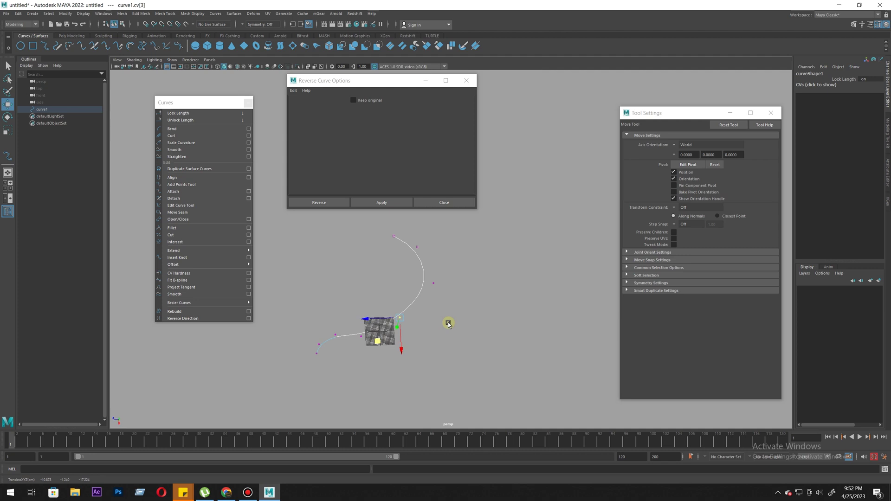
{"action": "left_click", "coordinate": [434, 283]}
{"action": "left_click_drag", "start_coordinate": [411, 306], "coordinate": [419, 315]}
{"action": "left_click", "coordinate": [401, 317]}
{"action": "mouse_move", "coordinate": [374, 341]}
{"action": "left_mouse_down"}
{"action": "mouse_move", "coordinate": [420, 339]}
{"action": "mouse_move", "coordinate": [387, 344]}
{"action": "left_mouse_up"}
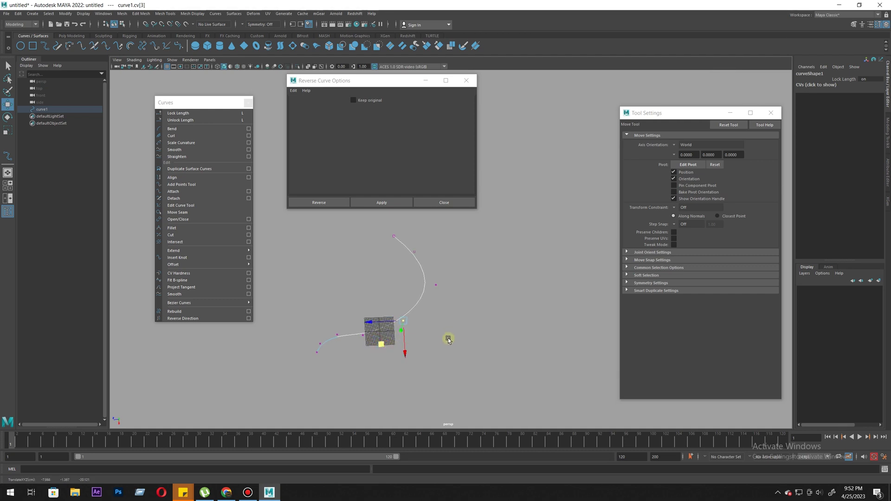
{"action": "left_click_drag", "start_coordinate": [446, 342], "coordinate": [433, 323], "text": "alt"}
{"action": "right_click", "coordinate": [454, 267]}
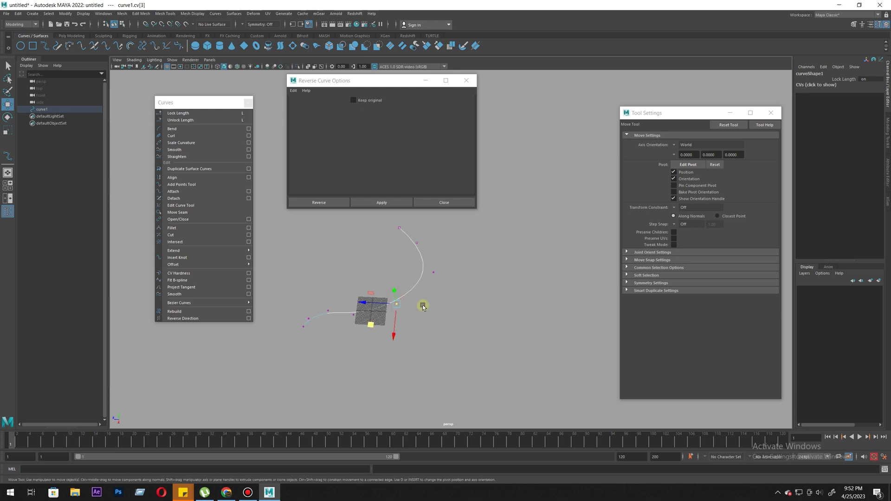